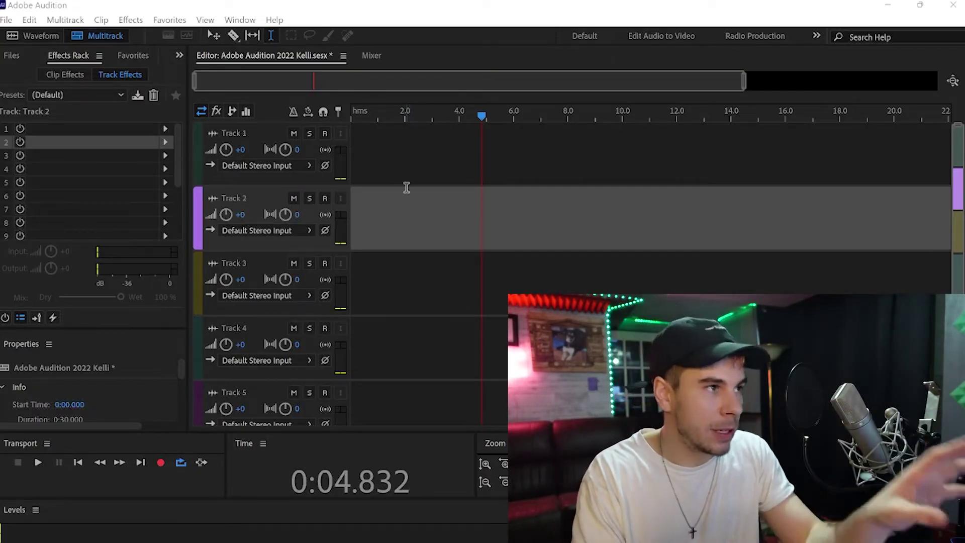
# - Enlarge the Effects Rack panel downward over the Properties panel so more effect slots are shown
pyautogui.click(243, 21)
pyautogui.moveTo(275, 38)
pyautogui.click(452, 54)
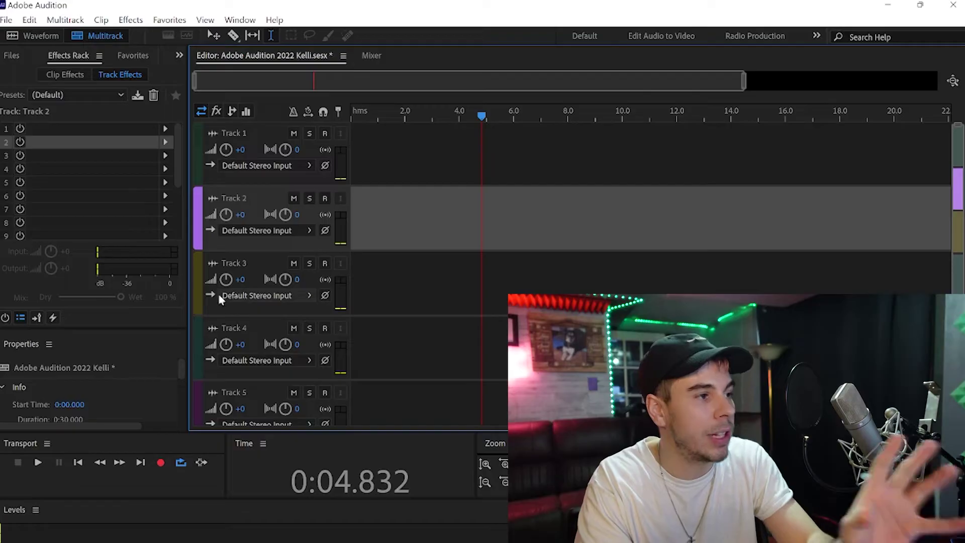
pyautogui.moveTo(138, 332); pyautogui.dragTo(118, 405)
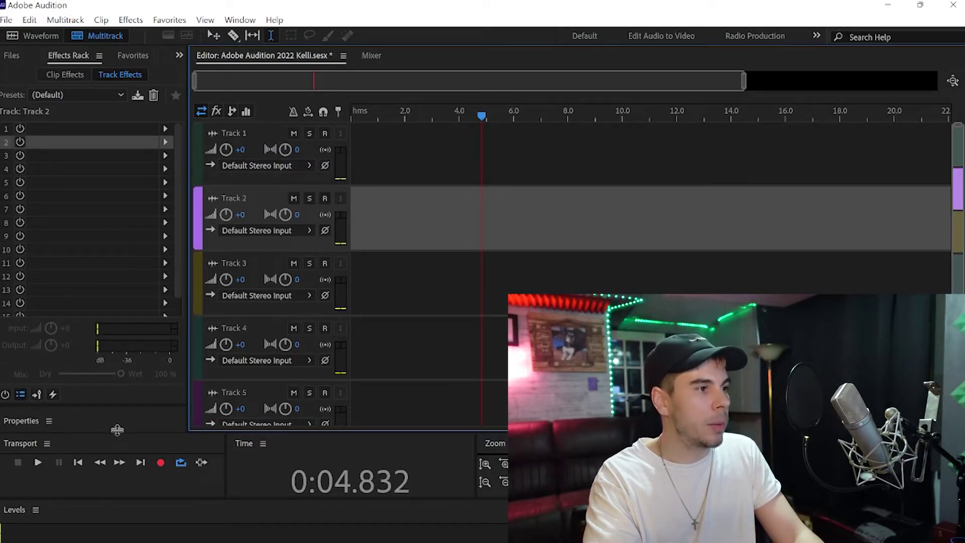
pyautogui.click(183, 190)
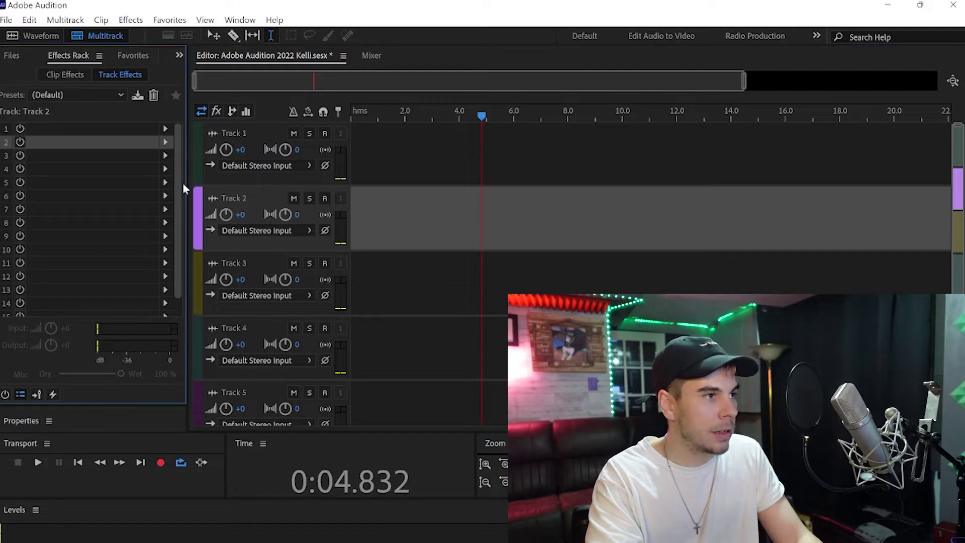
# - Rename Track 1 as Beat and Track 2 as Vocals in the multitrack session
pyautogui.click(369, 137)
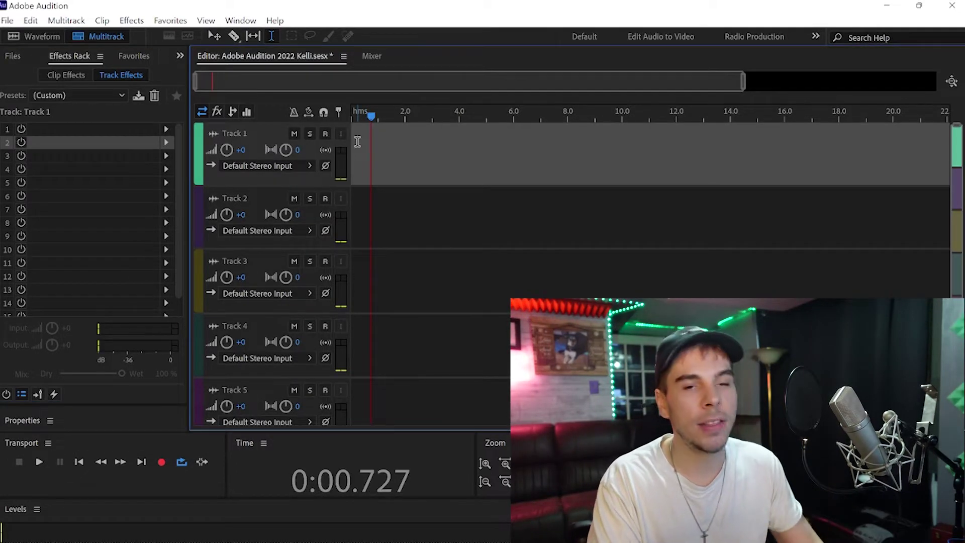
pyautogui.doubleClick(238, 133)
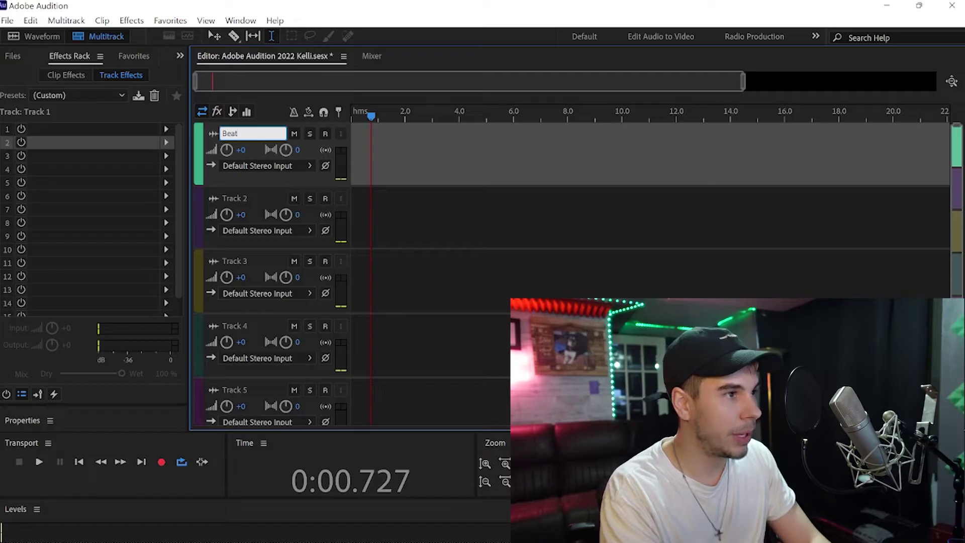
pyautogui.write('Beat')
pyautogui.click(405, 151)
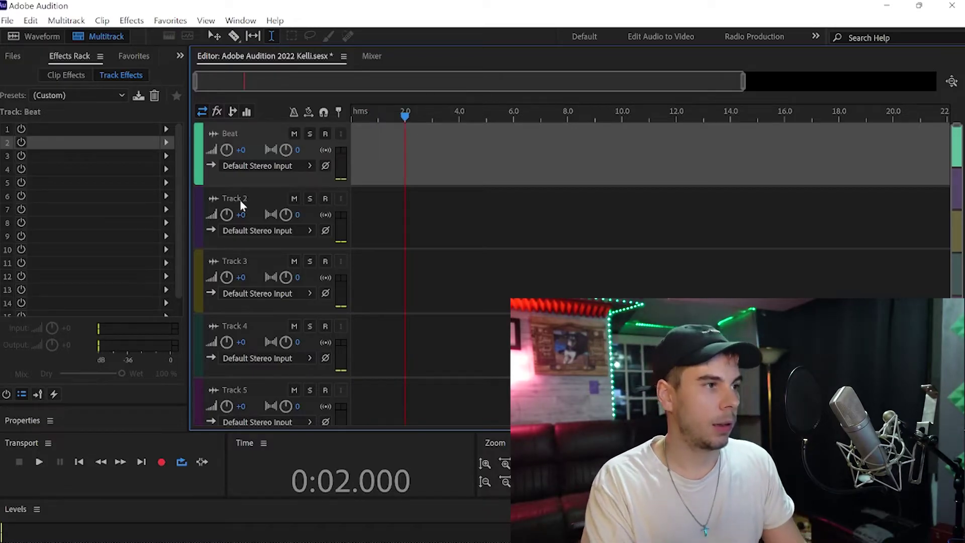
pyautogui.doubleClick(243, 200)
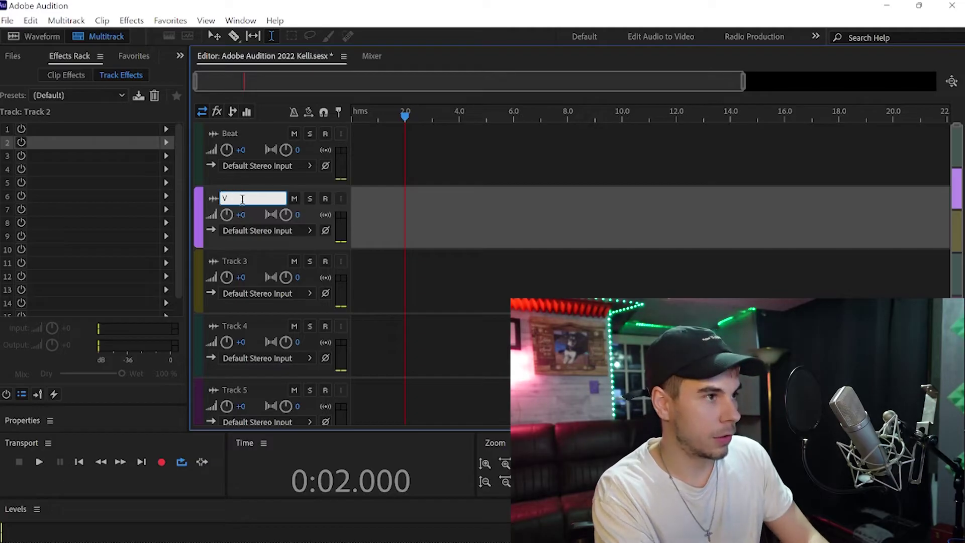
pyautogui.press('Return')
pyautogui.click(283, 234)
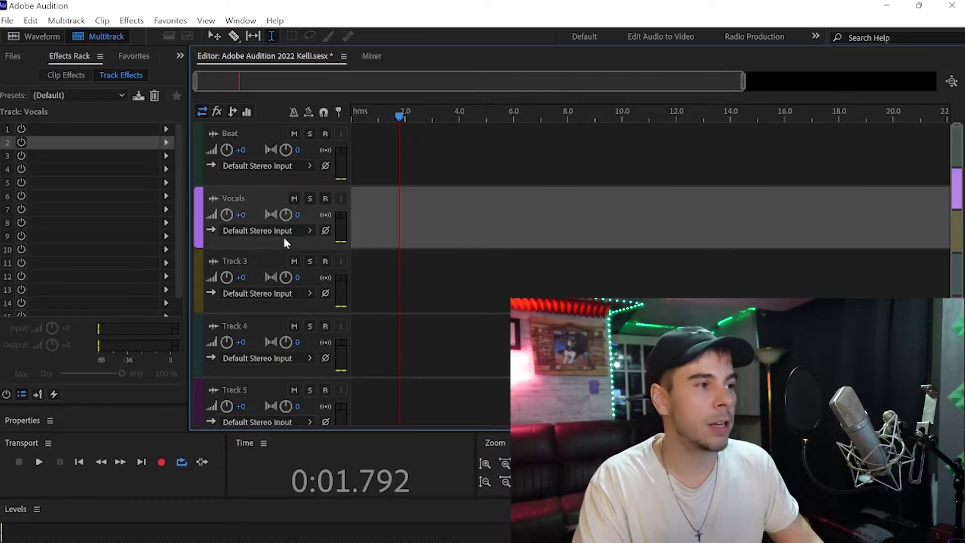
# - Set the Vocals track's input to mono [02M] System Default - Line (Universal Audio Twin USB) 2 and arm the track for recording
pyautogui.click(287, 234)
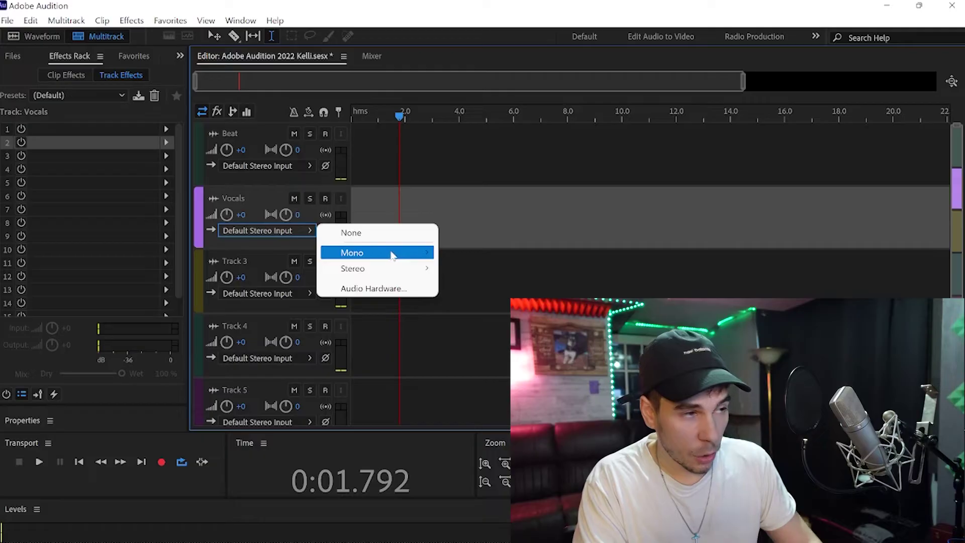
pyautogui.moveTo(384, 258)
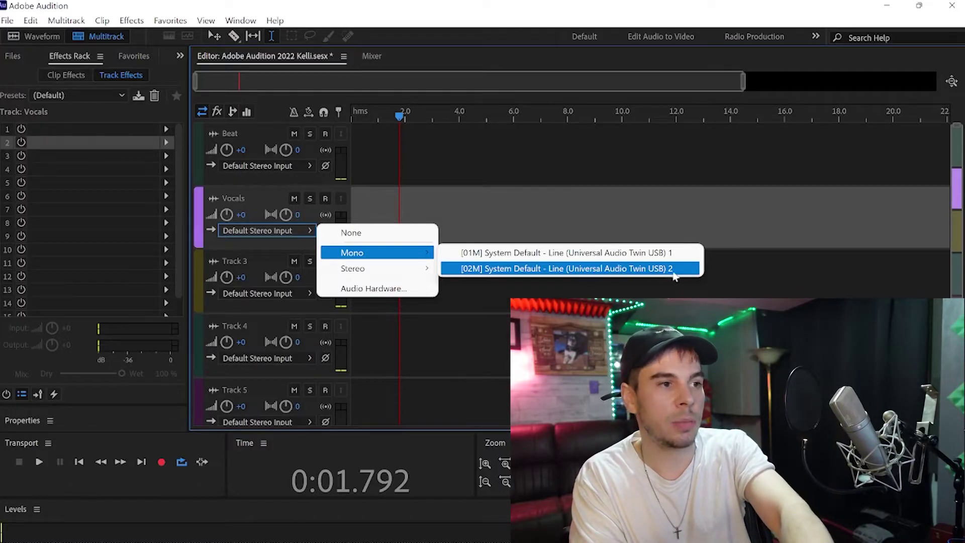
pyautogui.click(639, 270)
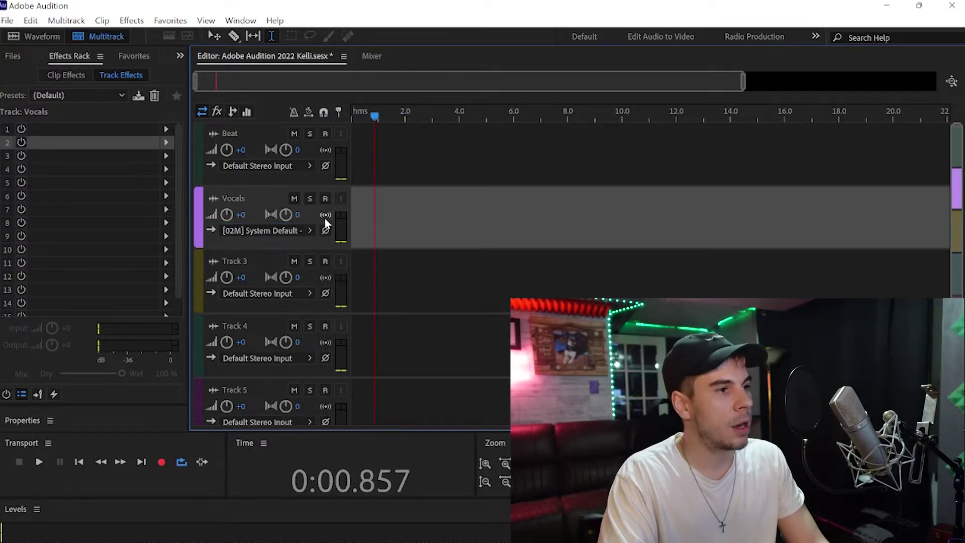
pyautogui.click(325, 199)
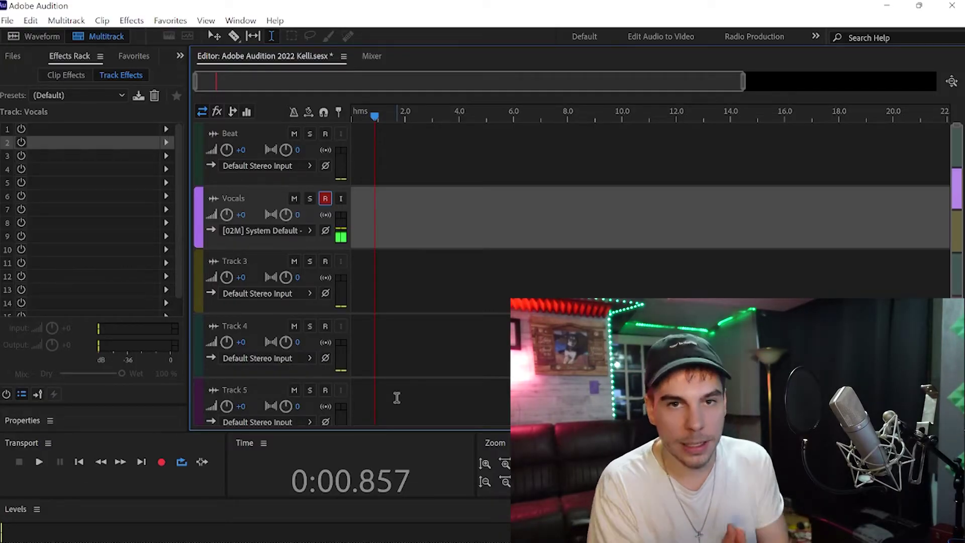
# - Open the audio hardware preferences from the Vocals track's input and set the device class to ASIO
pyautogui.click(261, 231)
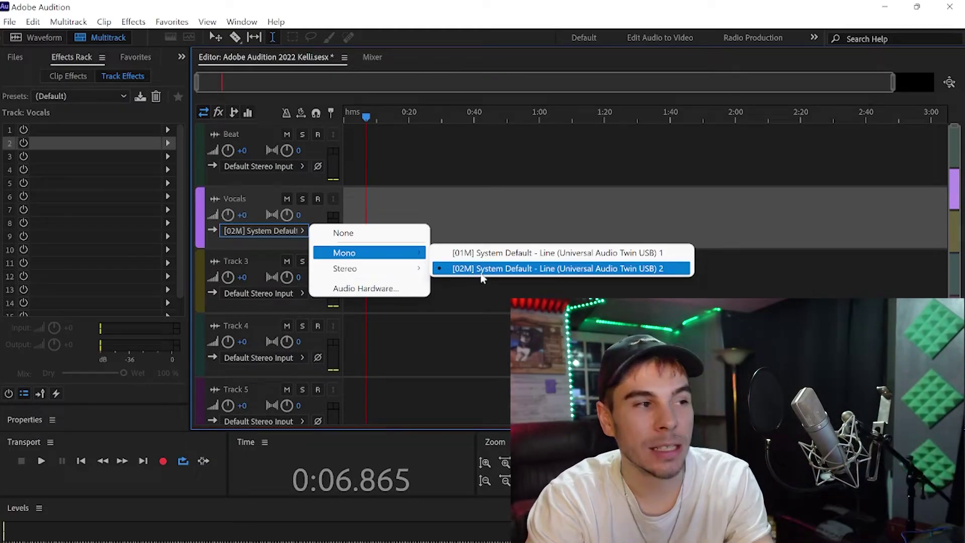
pyautogui.click(381, 289)
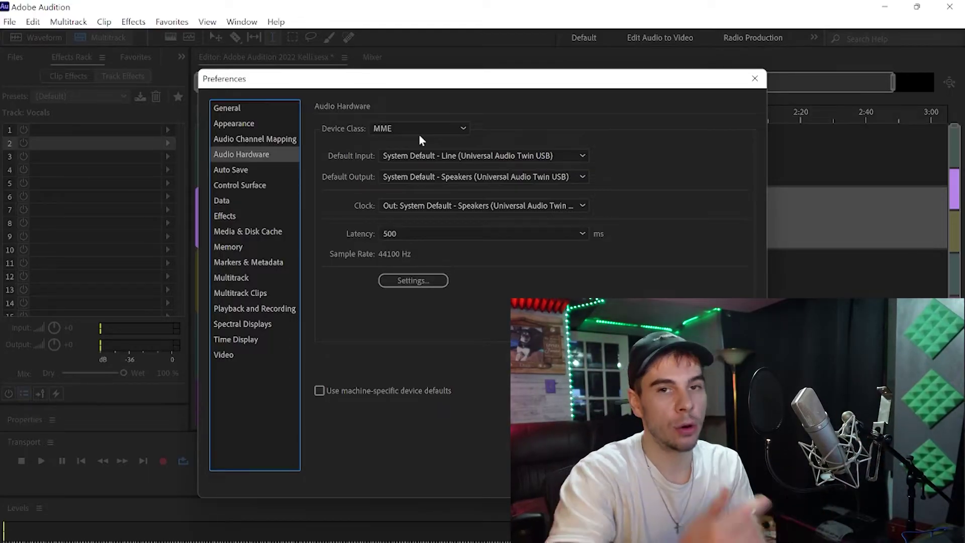
pyautogui.click(406, 128)
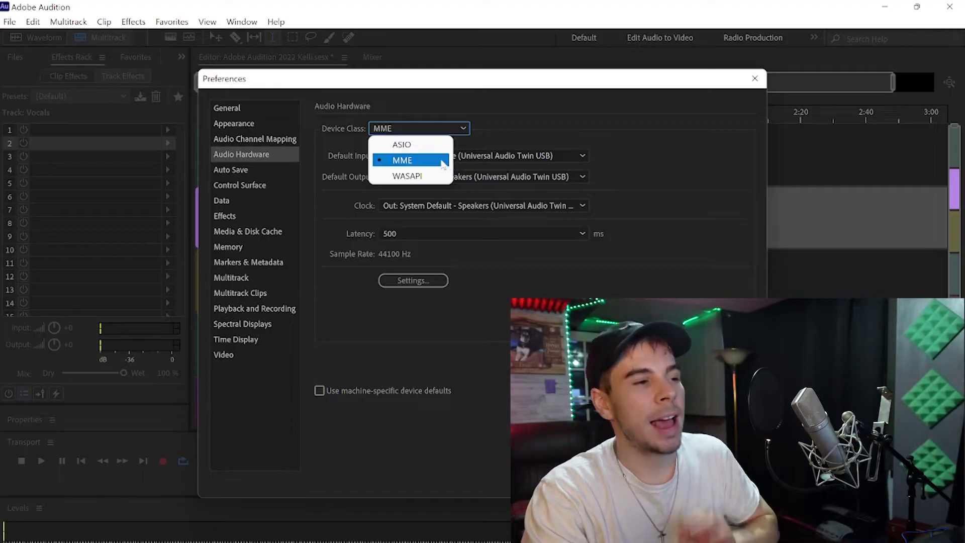
pyautogui.click(504, 129)
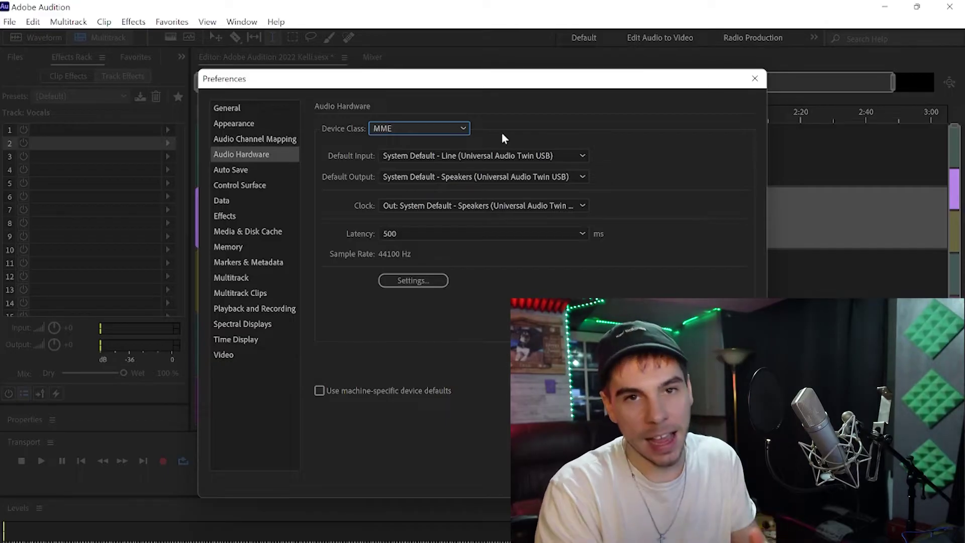
pyautogui.click(446, 129)
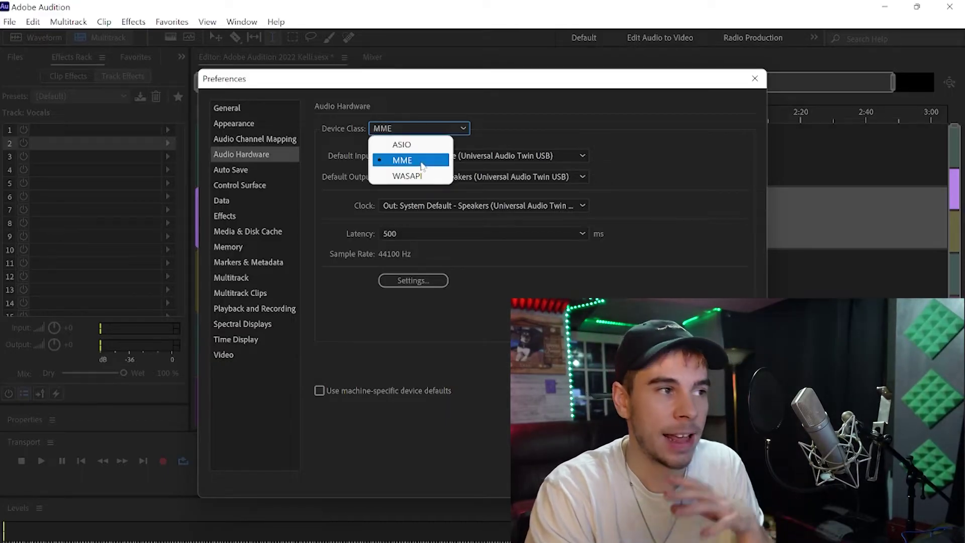
pyautogui.click(402, 145)
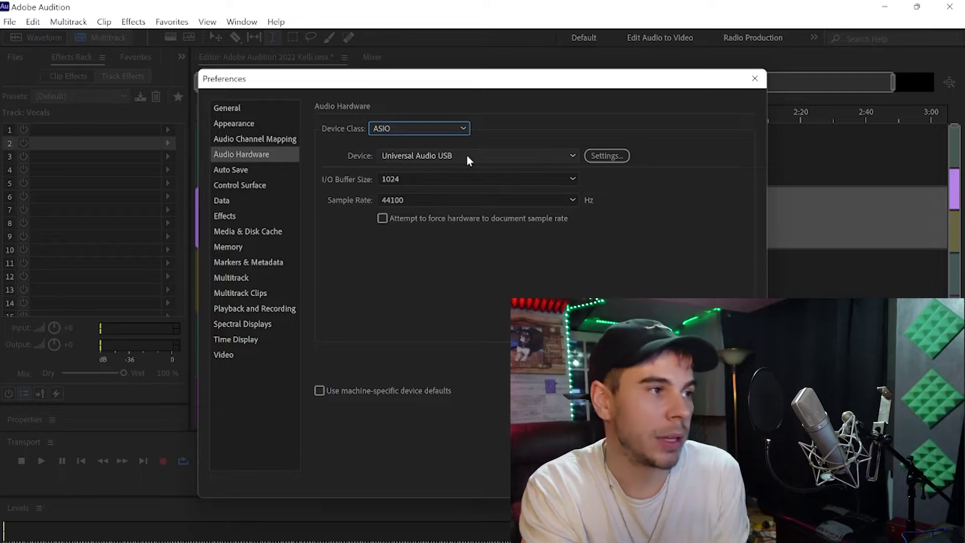
# - Examine the I/O buffer size options for the Universal Audio USB device and check the device class
pyautogui.click(426, 180)
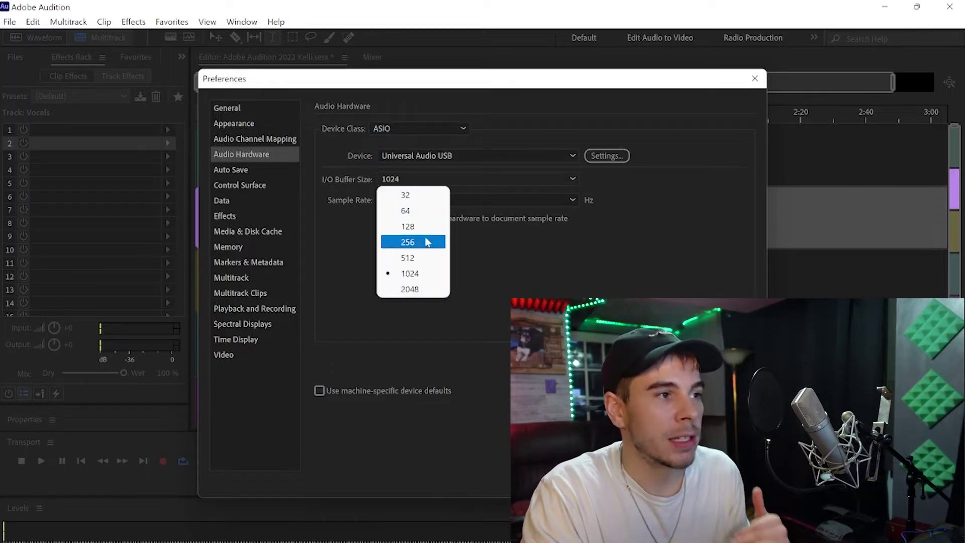
pyautogui.click(538, 266)
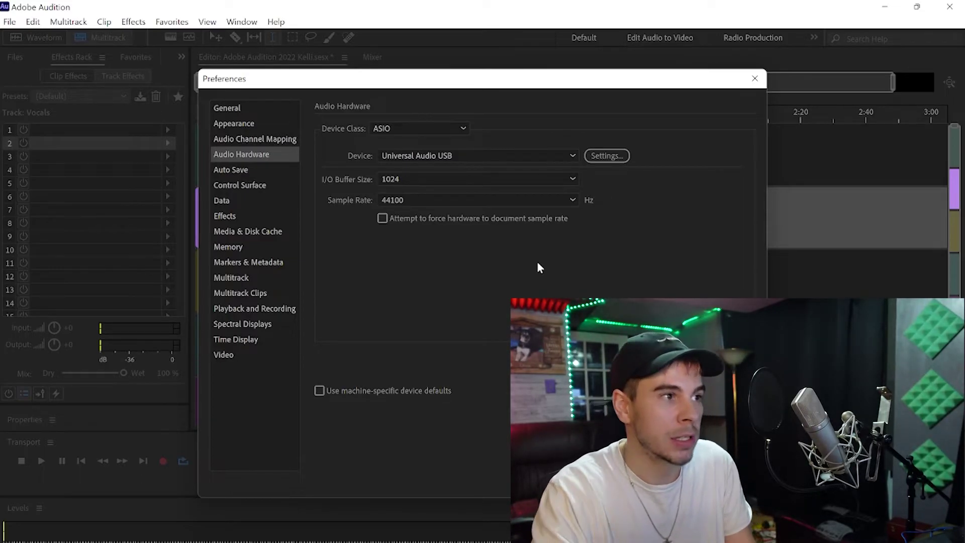
pyautogui.click(507, 180)
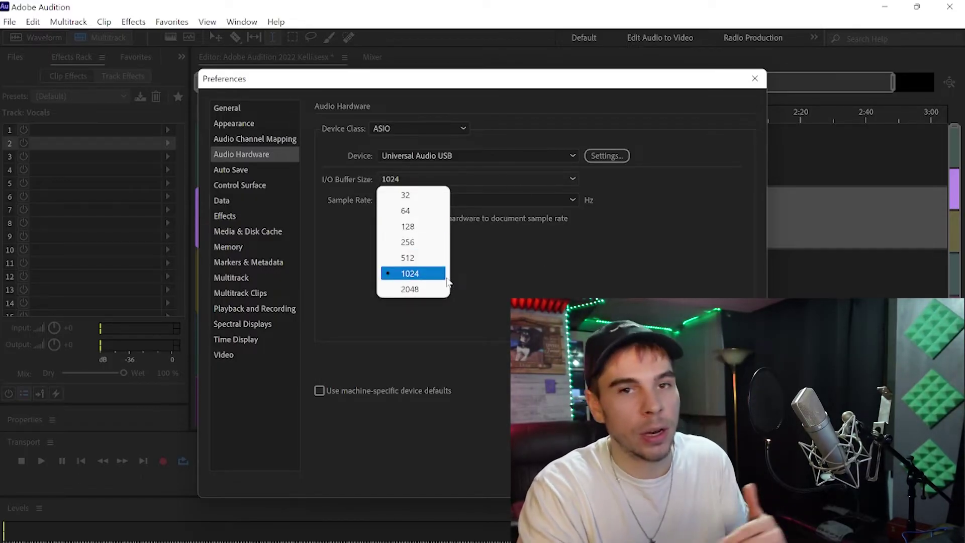
pyautogui.click(478, 267)
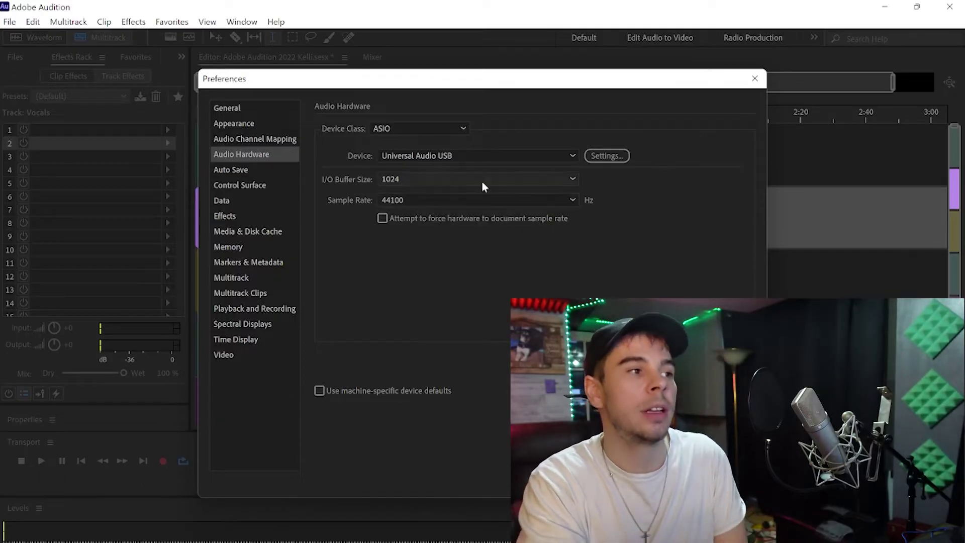
pyautogui.click(436, 129)
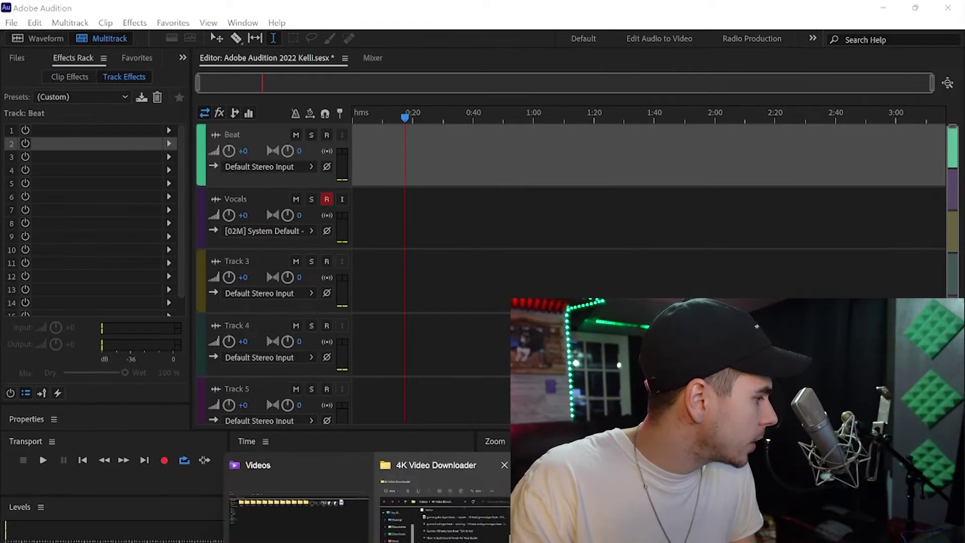
# - Place the "example demo 44100 2" audio file from the 4K Video Downloader folder at the start of the Beat track
pyautogui.click(436, 508)
pyautogui.moveTo(578, 322); pyautogui.dragTo(331, 156)
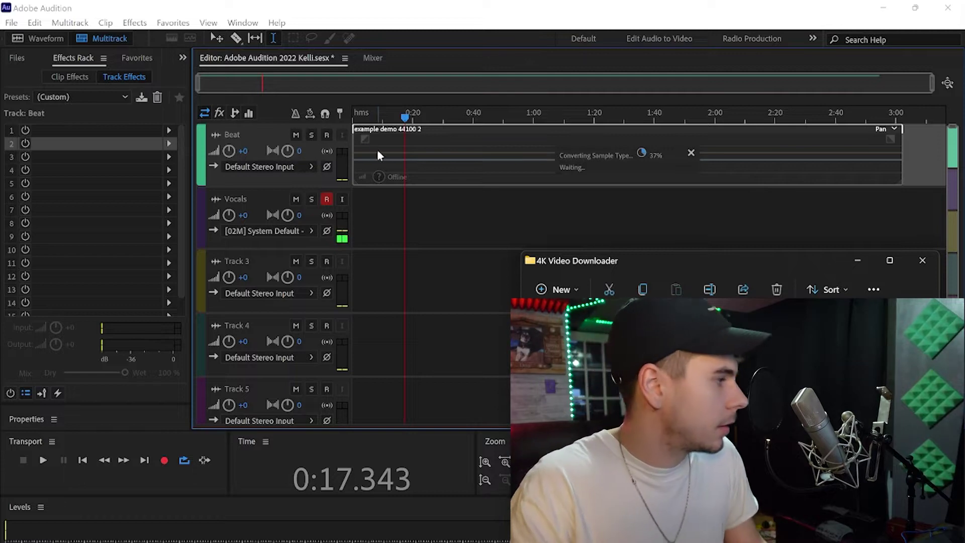
pyautogui.click(431, 211)
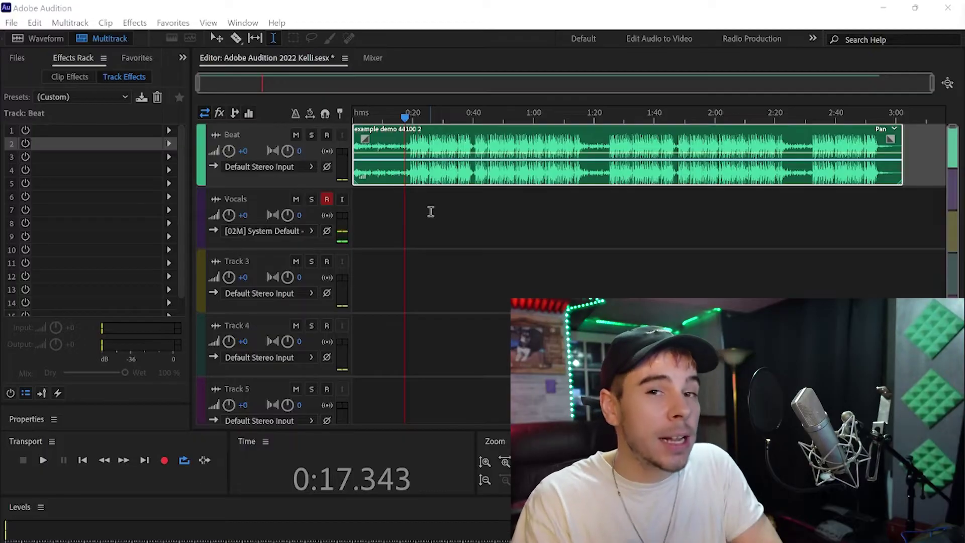
# - Set the Beat track's volume to -10 and the Vocals track's volume to -15
pyautogui.click(244, 151)
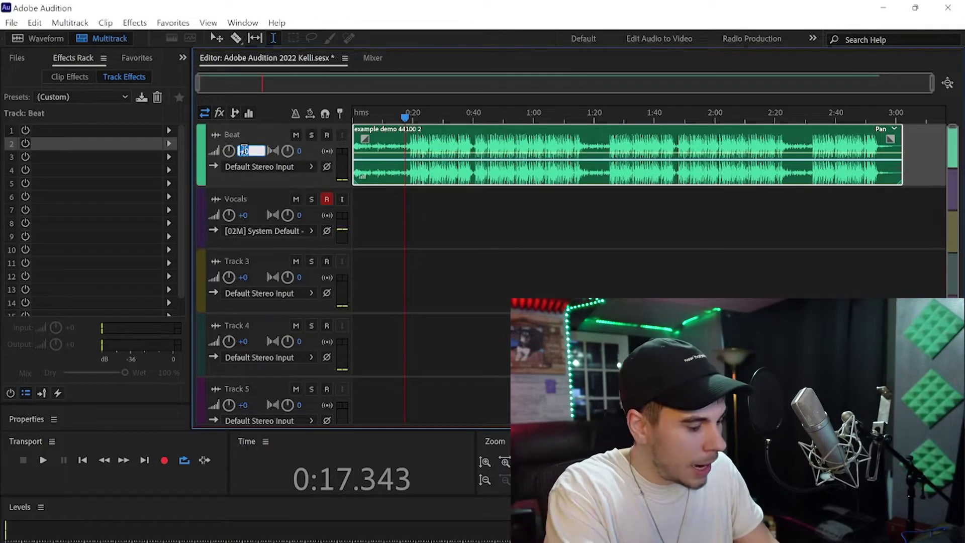
pyautogui.press('Return')
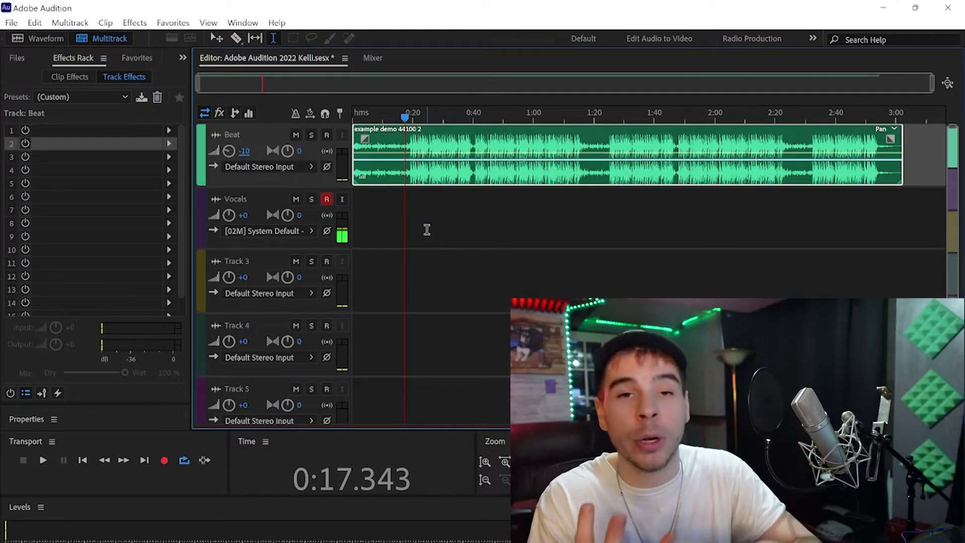
pyautogui.click(407, 230)
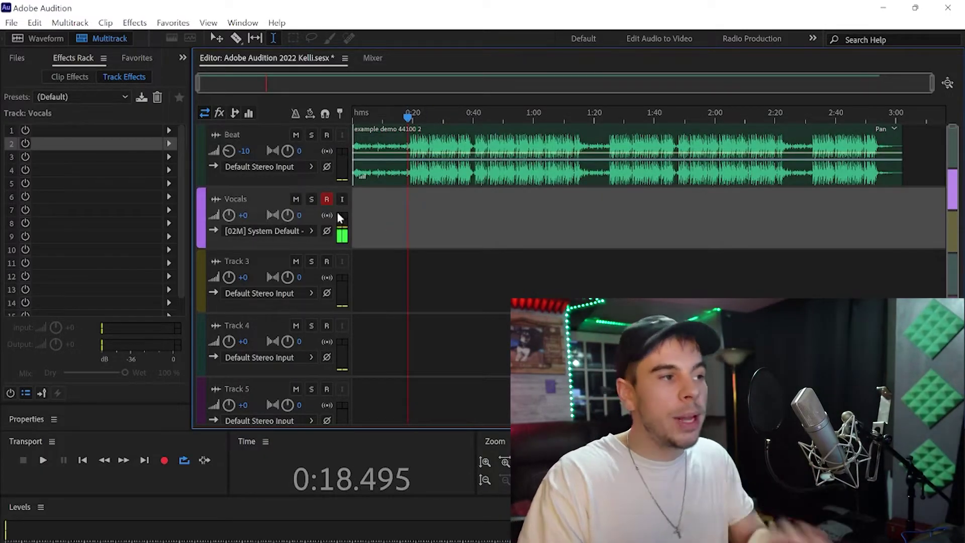
pyautogui.click(244, 216)
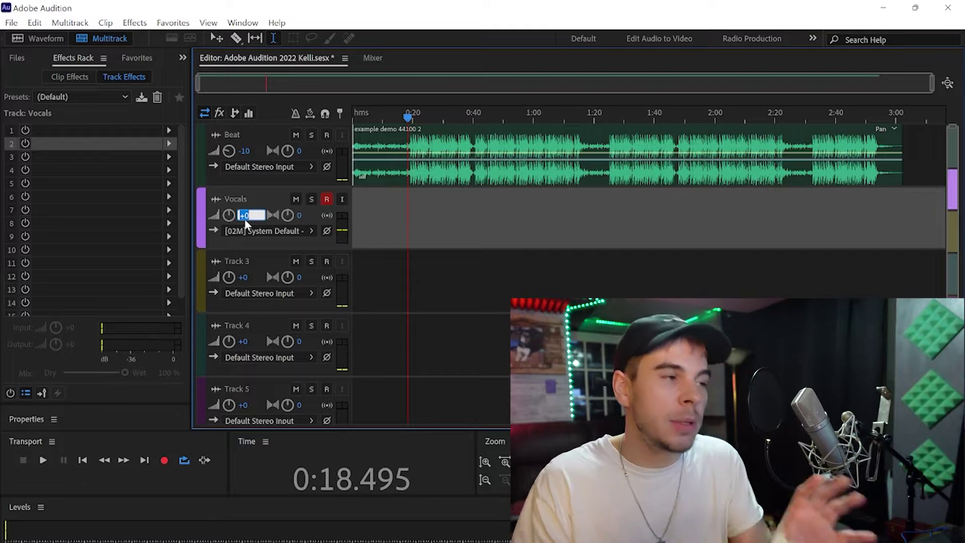
pyautogui.write('-15')
pyautogui.press('Return')
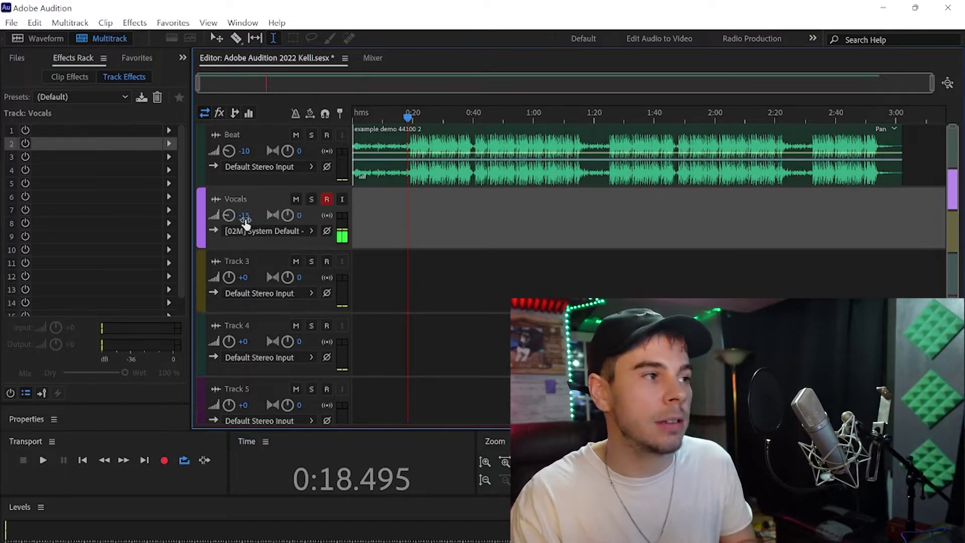
# - Apply the (Tory Lanez Stock) effects rack preset to the Vocals track
pyautogui.click(375, 214)
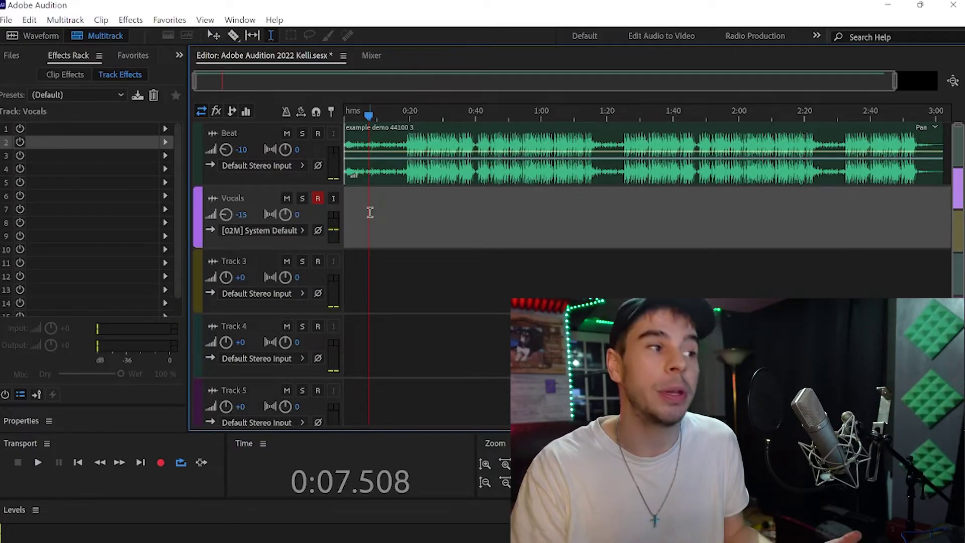
pyautogui.click(74, 94)
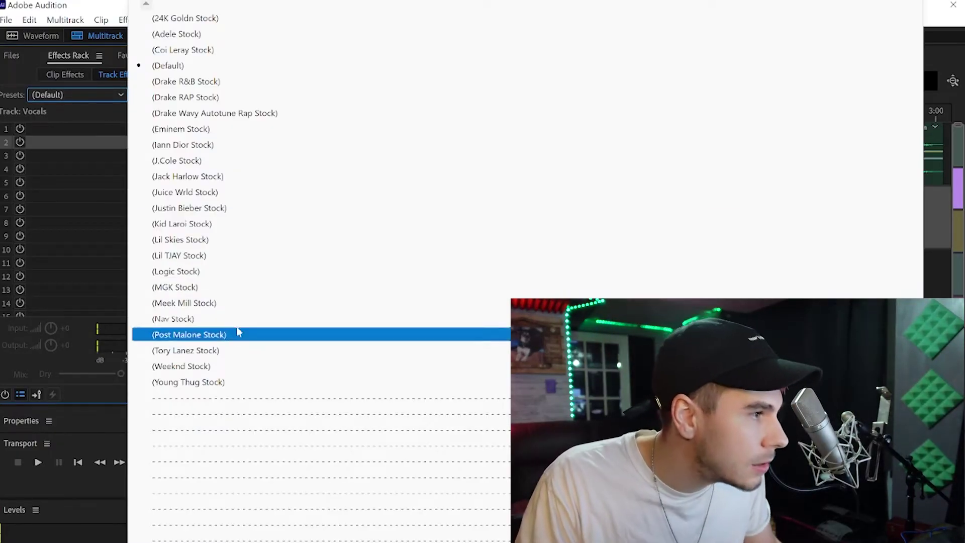
pyautogui.click(215, 348)
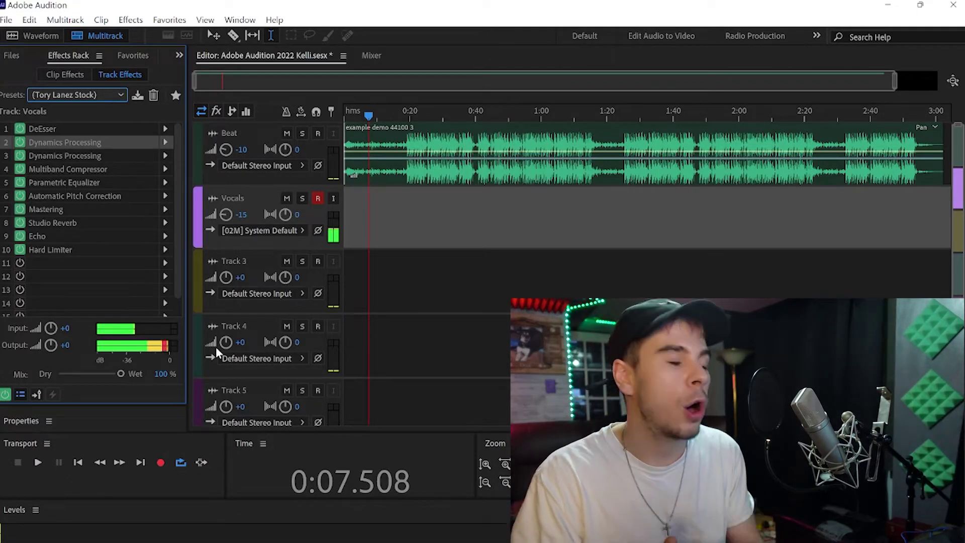
# - Record a short test take on the Vocals track from the session start and undo the recording
pyautogui.press('space')
pyautogui.scroll(1, 473, 87)
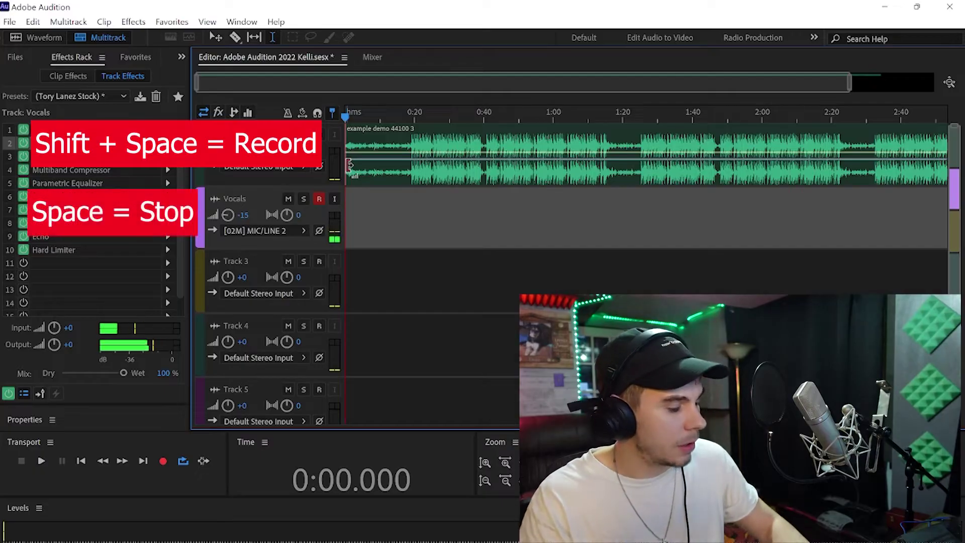
pyautogui.hotkey('shift', 'space')
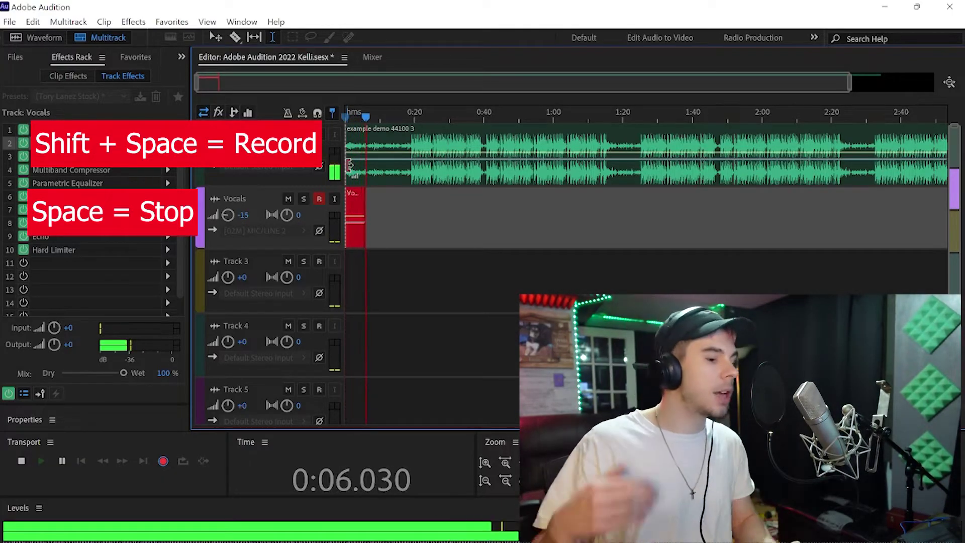
pyautogui.press('space')
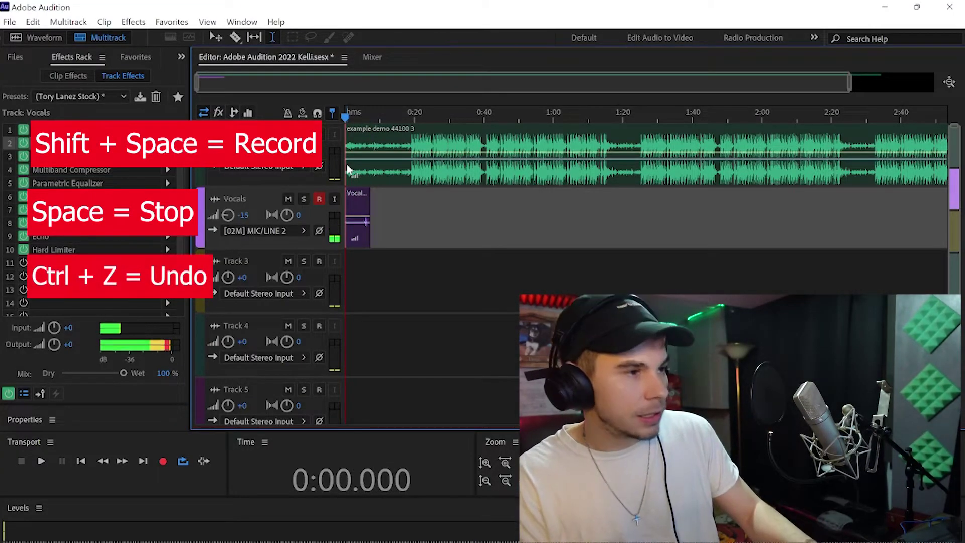
pyautogui.hotkey('ctrl', 'z')
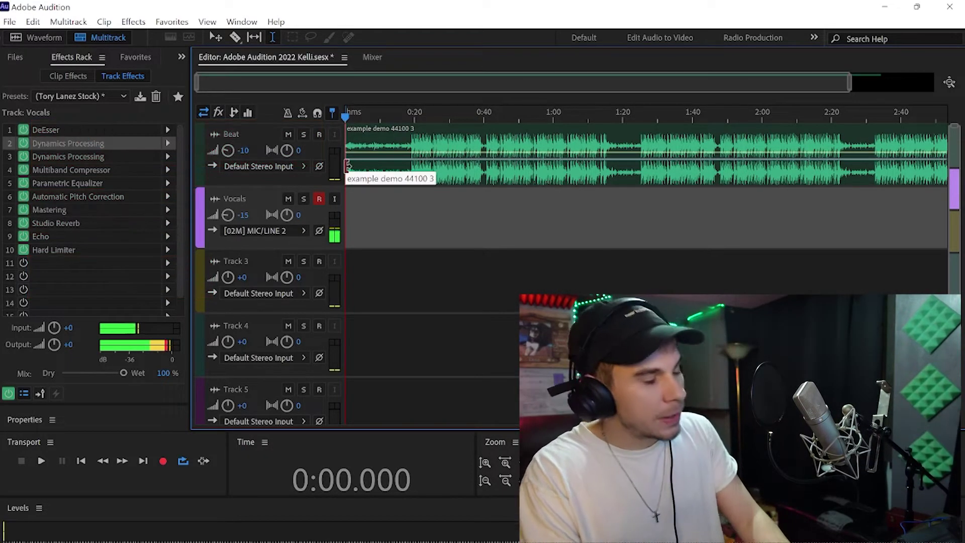
# - Record a vocal take over the beat on the Vocals track and clear the time selection
pyautogui.hotkey('shift', 'space')
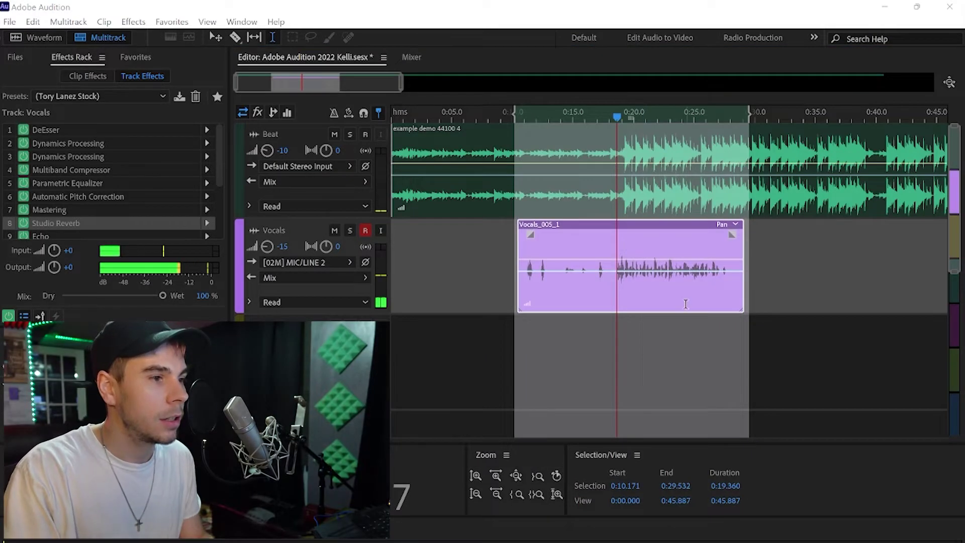
pyautogui.click(790, 276)
pyautogui.click(650, 283)
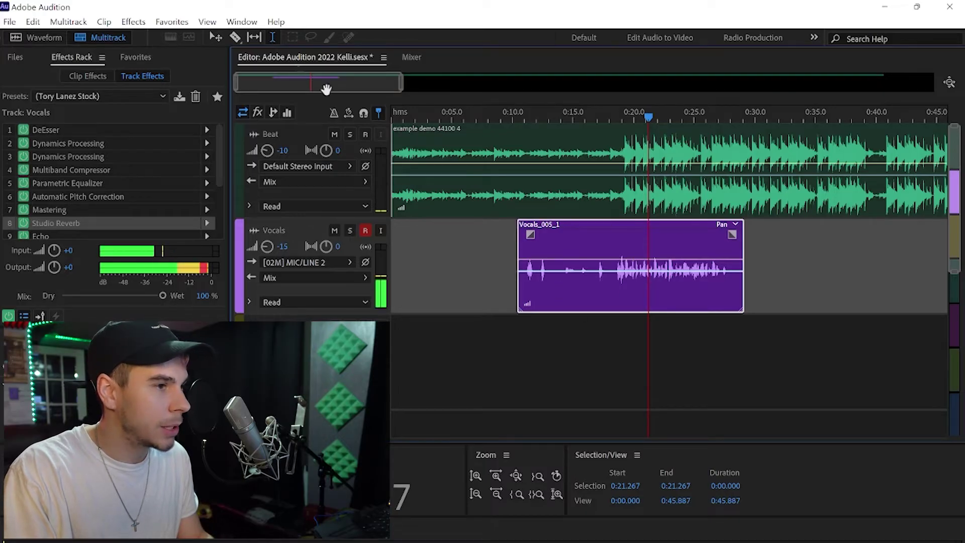
# - Split the recorded vocal clip at about 0:18 with the Razor tool, and return to the Move tool
pyautogui.click(235, 37)
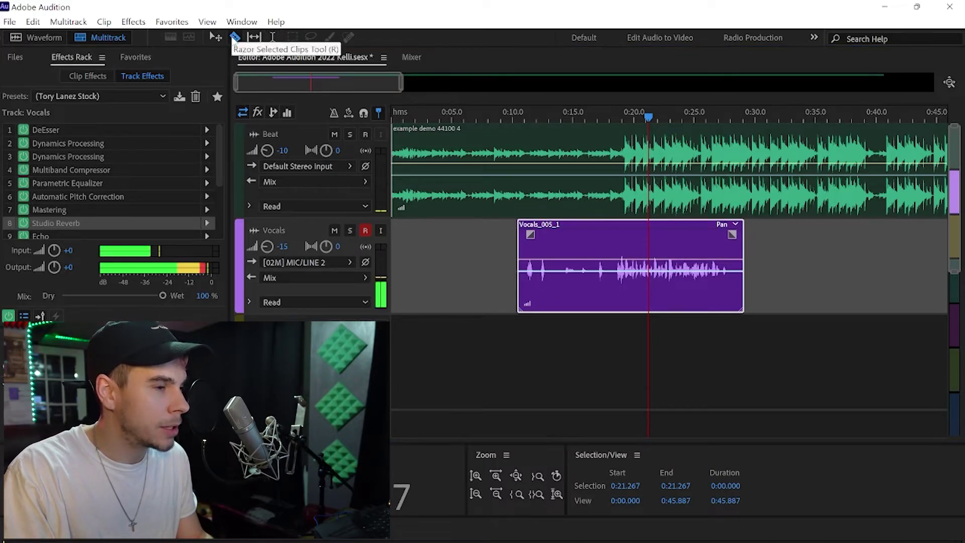
pyautogui.click(613, 294)
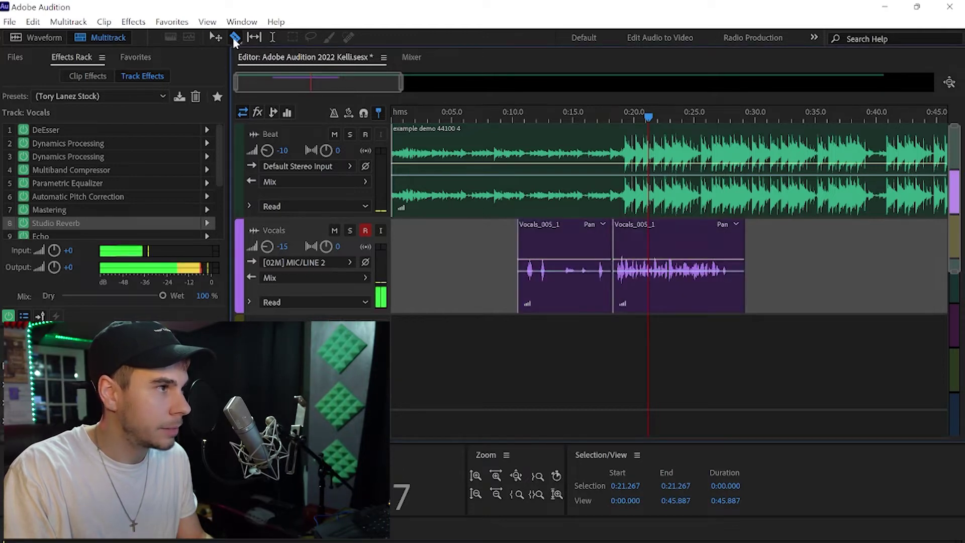
pyautogui.click(213, 36)
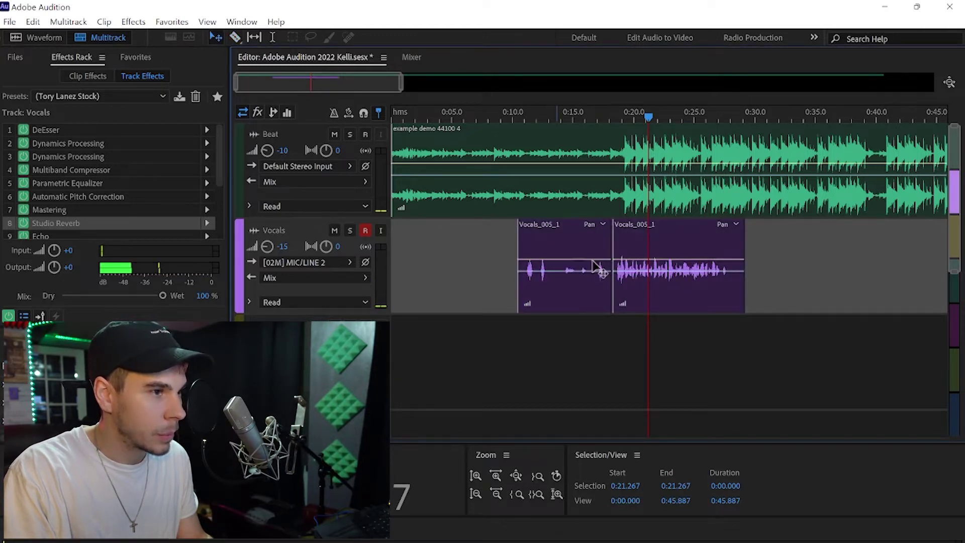
# - Copy the second part of the split vocal clip
pyautogui.rightClick(648, 296)
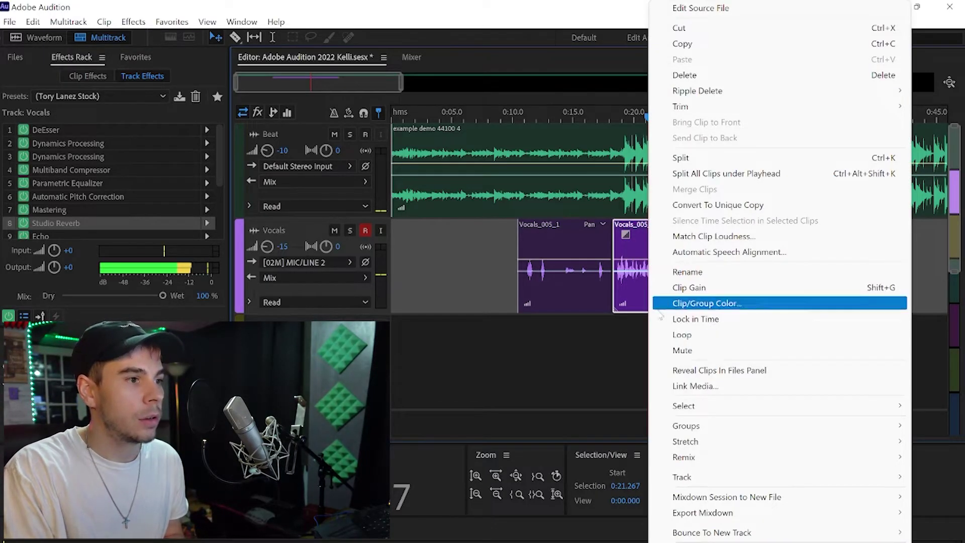
pyautogui.click(613, 356)
pyautogui.click(649, 294)
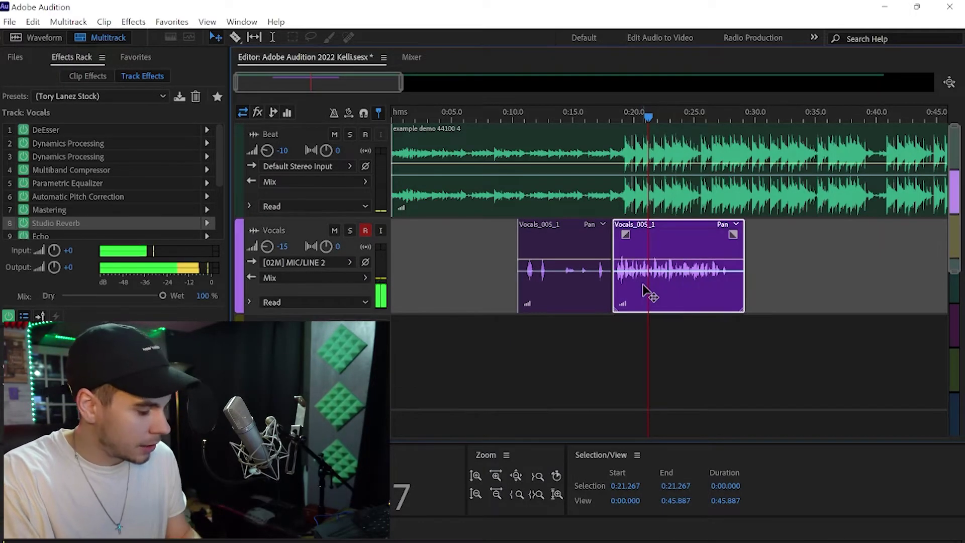
# - Trim the end of the second vocal clip back to about 0:28 and paste the copied clip at 0:27.909
pyautogui.scroll(3, 319, 79)
pyautogui.moveTo(319, 79); pyautogui.dragTo(347, 84)
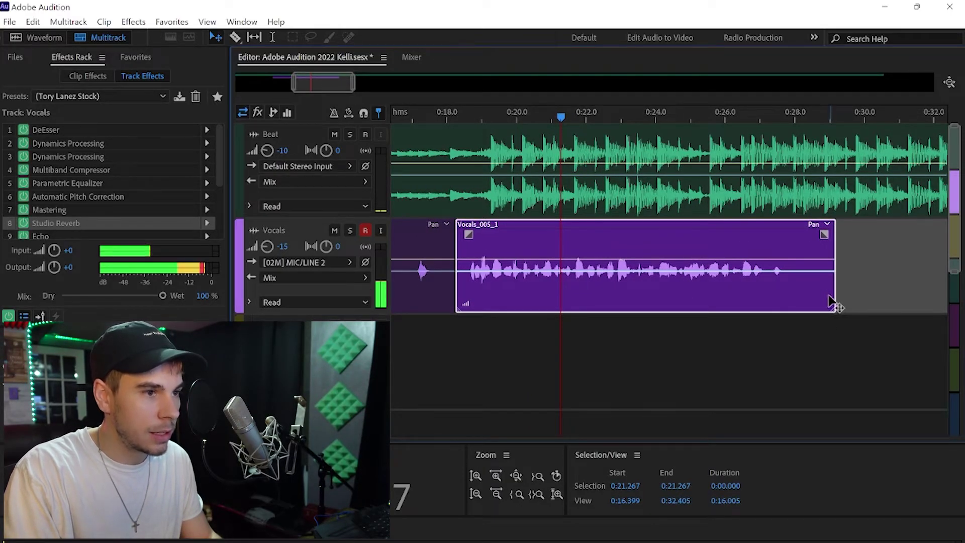
pyautogui.moveTo(833, 295); pyautogui.dragTo(794, 298)
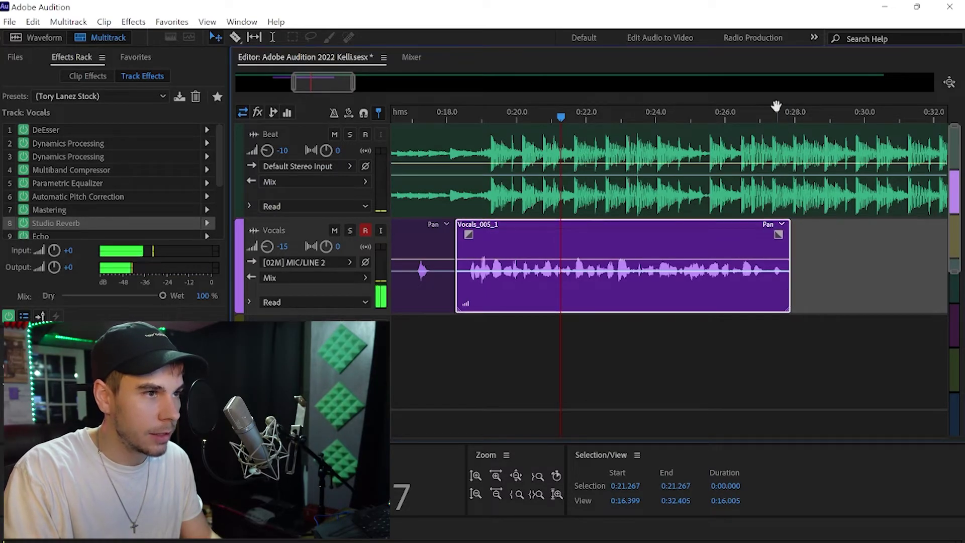
pyautogui.click(792, 115)
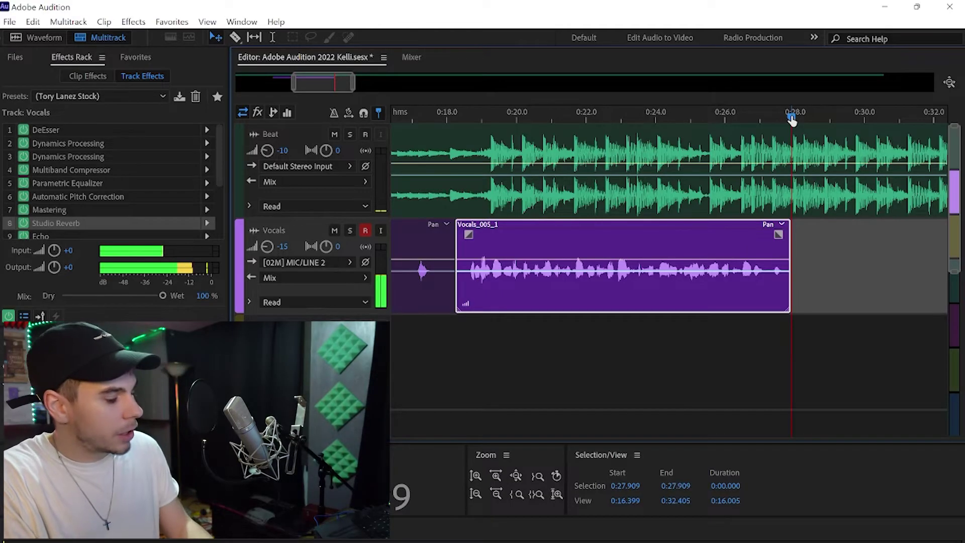
pyautogui.hotkey('ctrl', 'v')
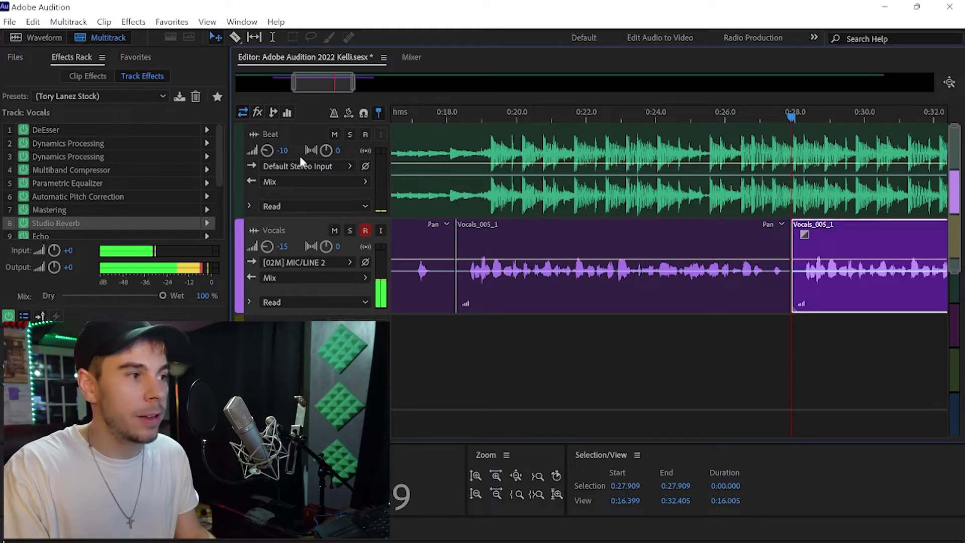
# - Disarm Vocals, arm Track 3 with mono input [02M] MIC/LINE 2, and record a take on it from 0:24.462
pyautogui.click(365, 231)
pyautogui.click(365, 327)
pyautogui.click(318, 358)
pyautogui.moveTo(423, 382)
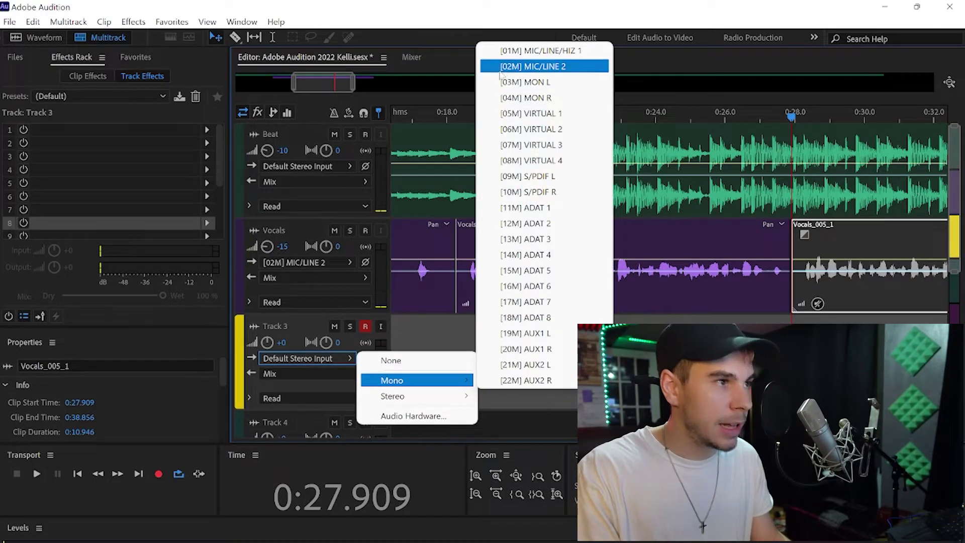
pyautogui.click(499, 67)
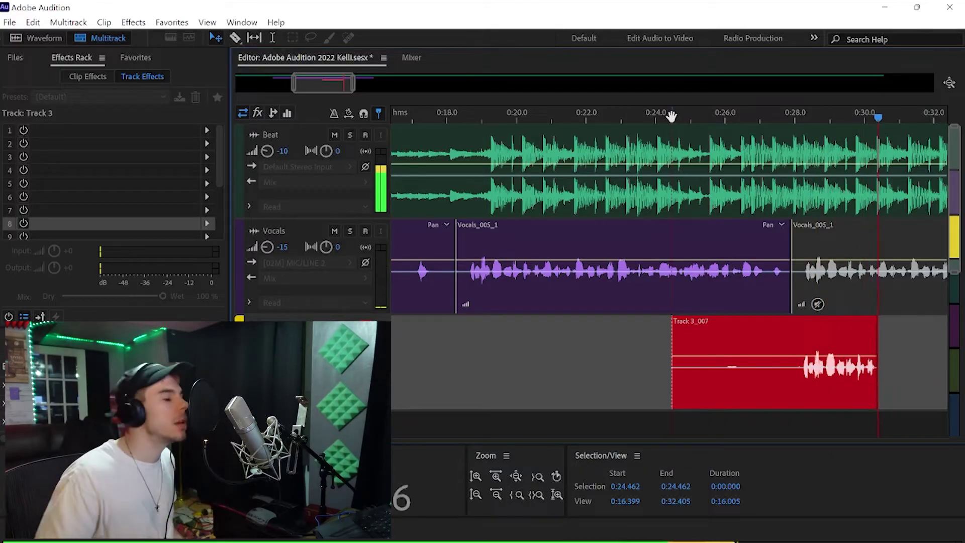
pyautogui.press('space')
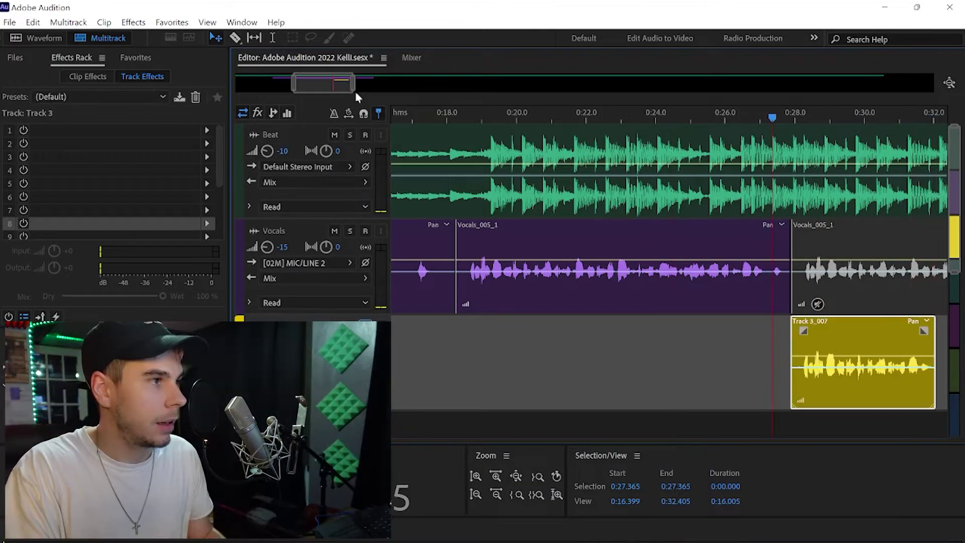
# - Unmute the pasted vocal clip and move it slightly earlier so its waveform lines up with the Track 3 take
pyautogui.moveTo(299, 89); pyautogui.dragTo(336, 108)
pyautogui.click(517, 309)
pyautogui.rightClick(504, 308)
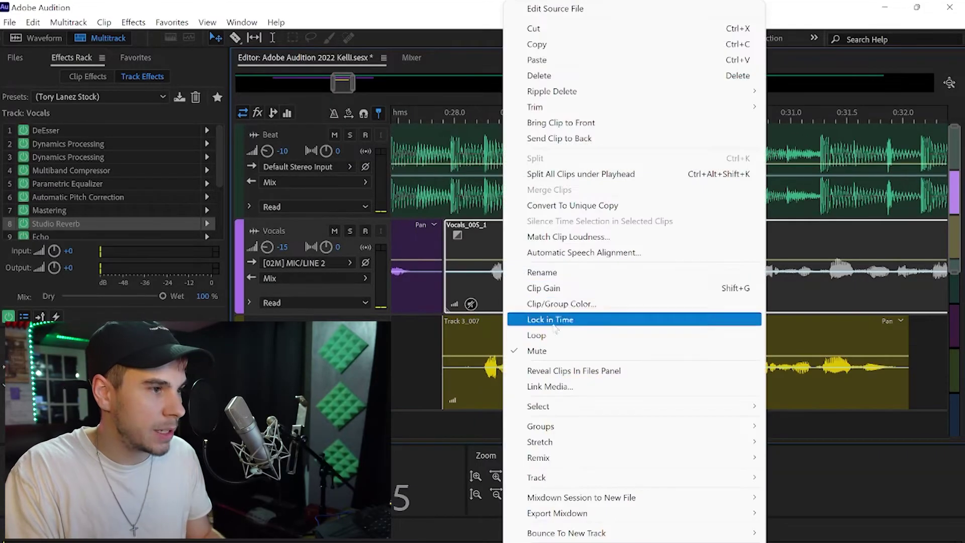
pyautogui.click(536, 351)
pyautogui.scroll(4, 336, 83)
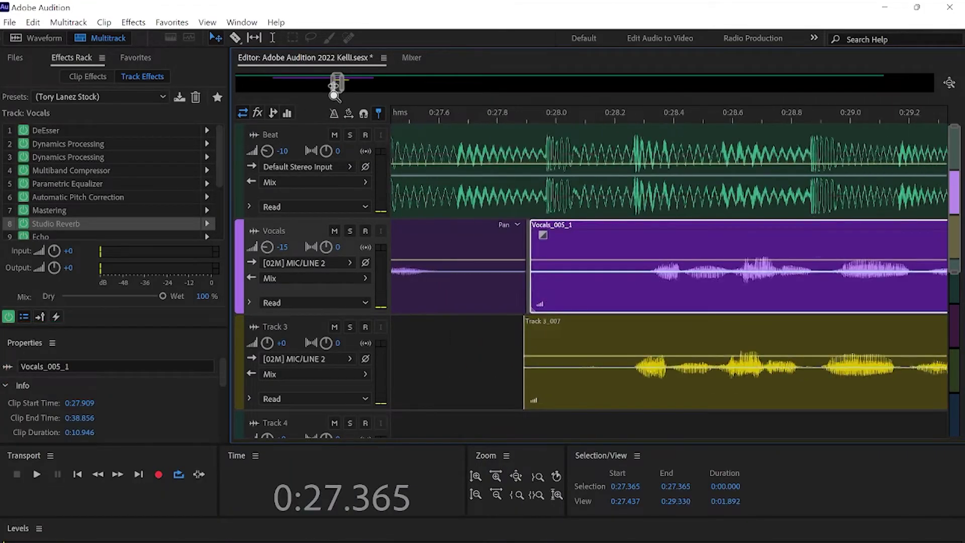
pyautogui.moveTo(873, 317); pyautogui.dragTo(857, 304)
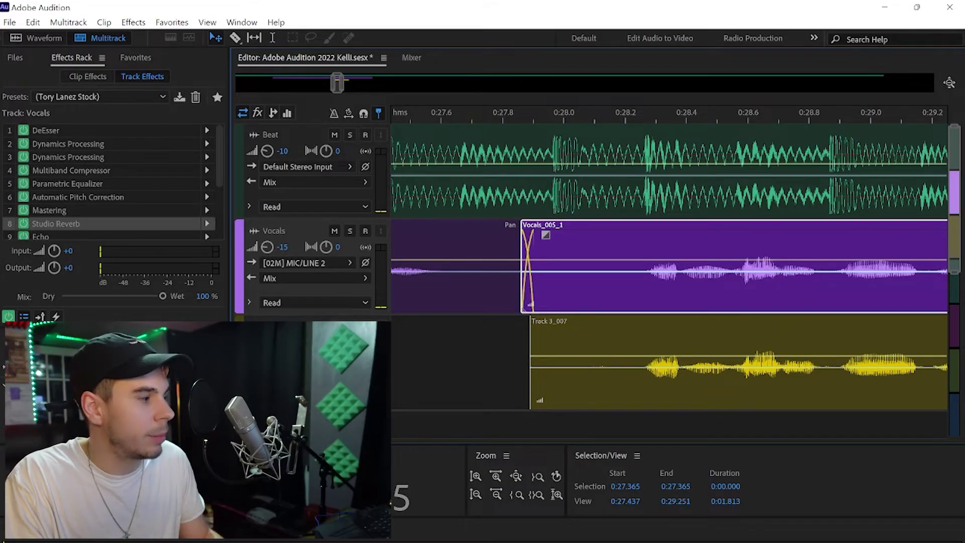
# - Mute the Track 3 take and play the aligned vocals over the beat from 0:24.376
pyautogui.click(460, 362)
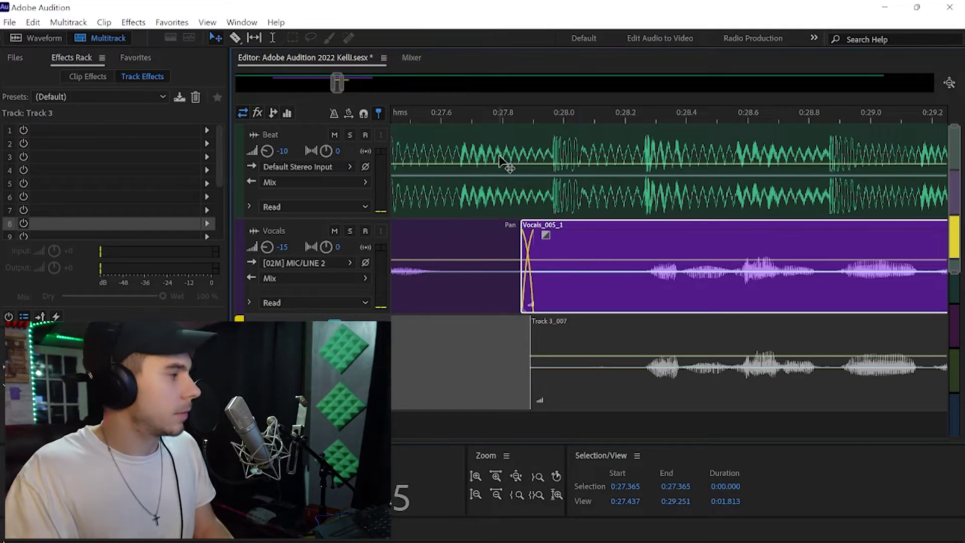
pyautogui.scroll(-10, 506, 161)
pyautogui.click(408, 119)
pyautogui.press('space')
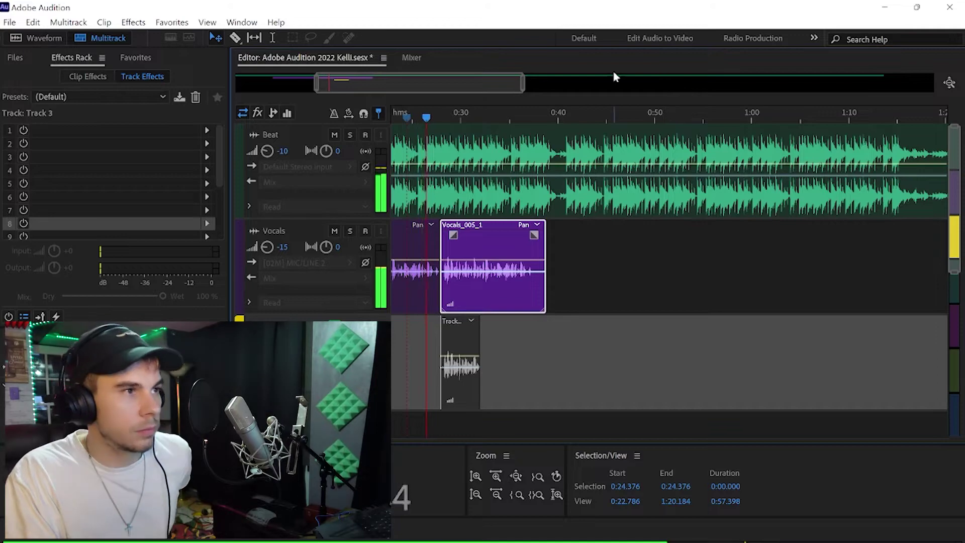
# - Trim the start of the pasted vocal clip to about 0:28 to remove its overlap, and stop playback
pyautogui.moveTo(524, 90); pyautogui.dragTo(358, 86)
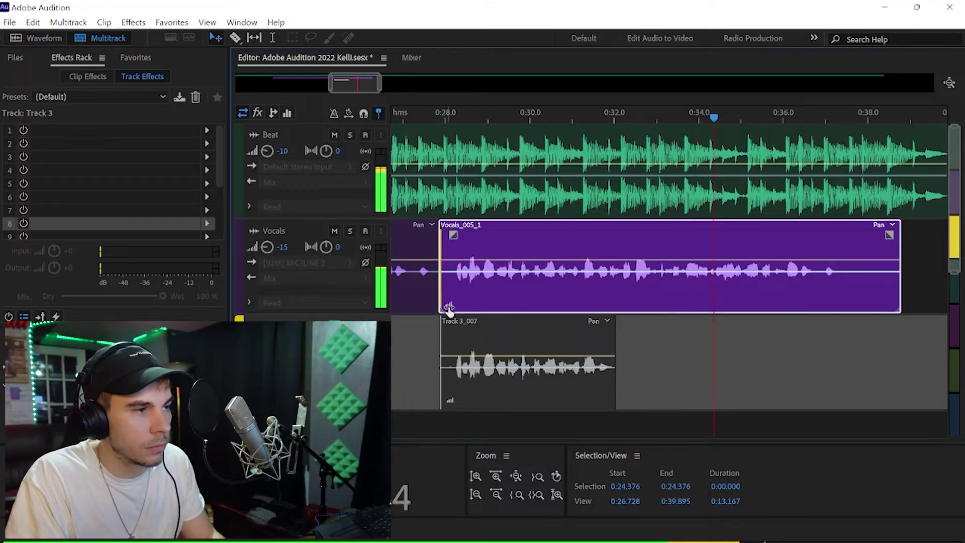
pyautogui.moveTo(441, 303); pyautogui.dragTo(448, 302)
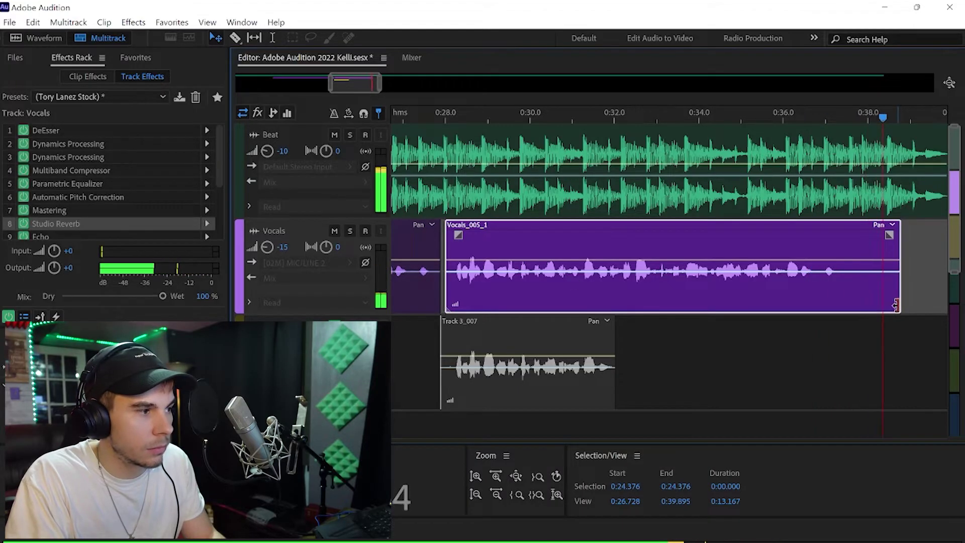
pyautogui.press('space')
pyautogui.press('-')
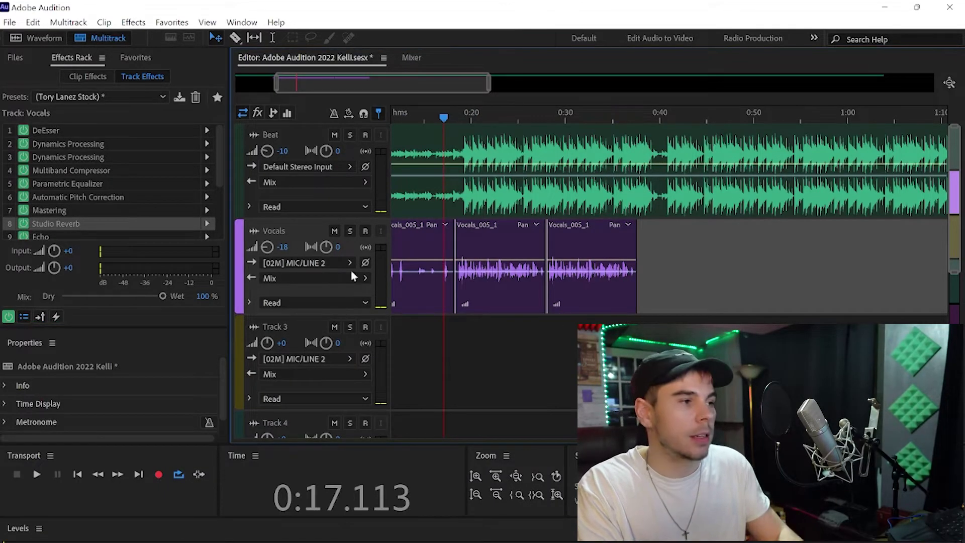
# - Rename the Vocals track to Hook and Track 3 to Verse
pyautogui.click(268, 231)
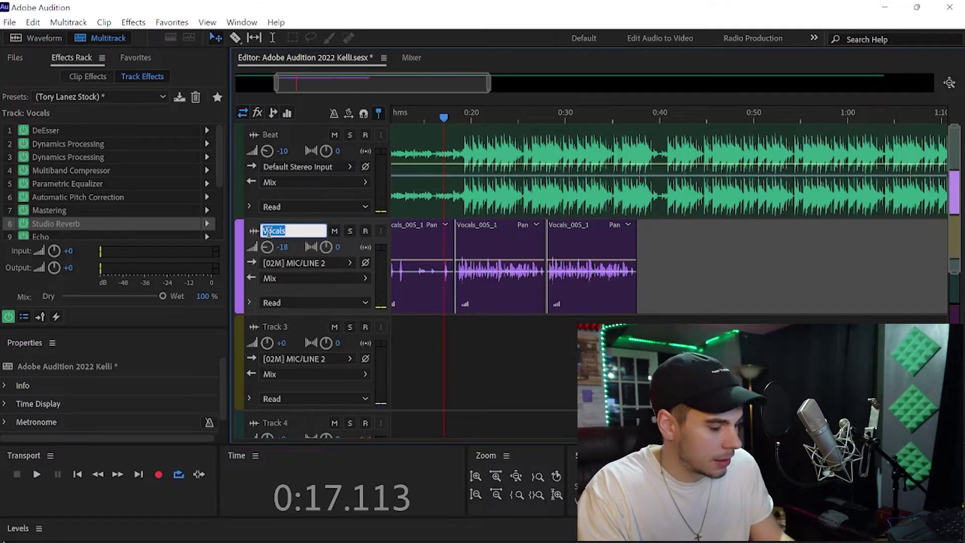
pyautogui.write('Hook')
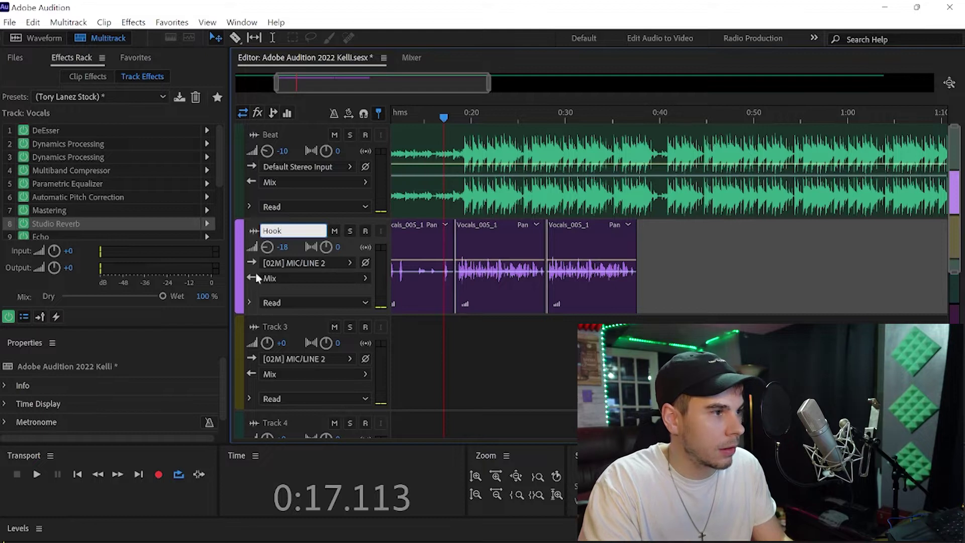
pyautogui.click(274, 328)
pyautogui.write('Verse')
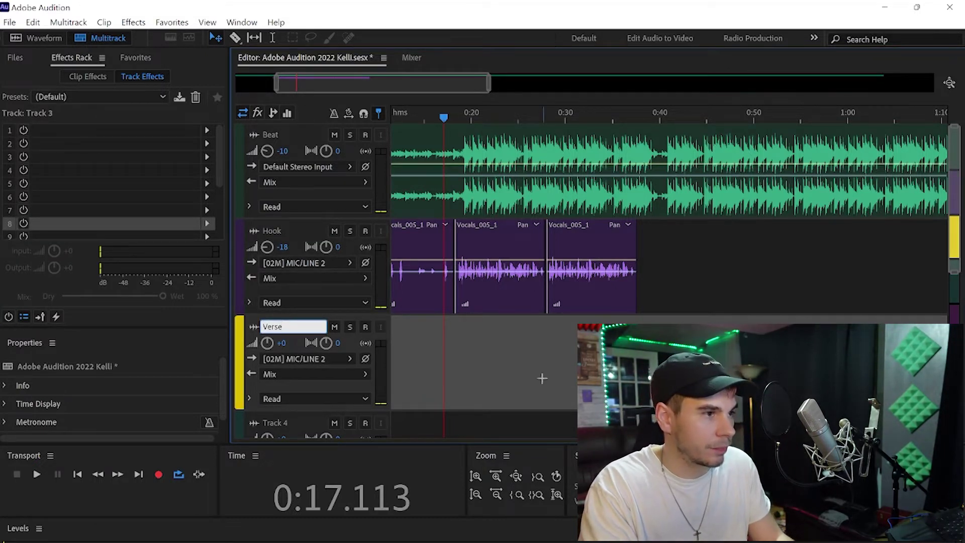
pyautogui.press('Return')
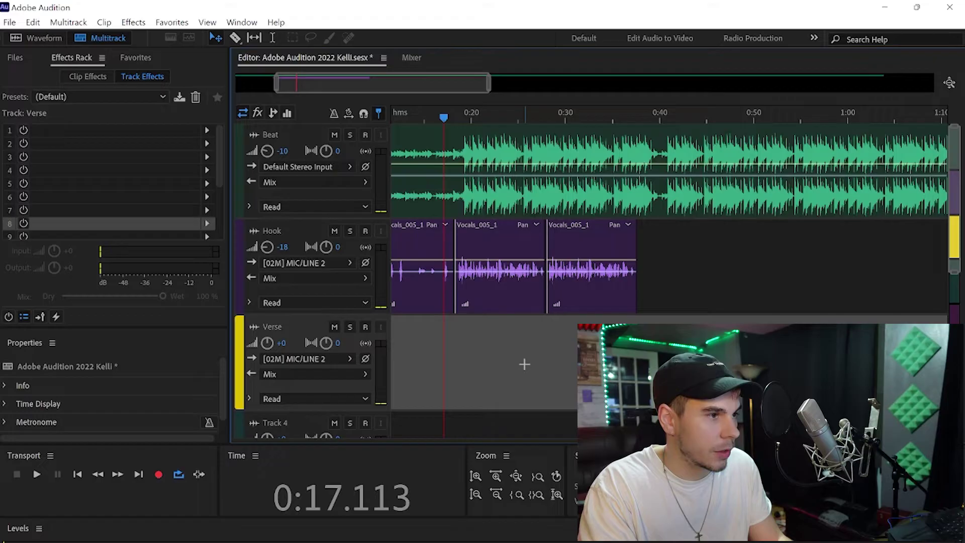
# - Set the Verse track's input to mono [02M] MIC/LINE 2 and arm the track for recording
pyautogui.click(334, 358)
pyautogui.moveTo(389, 382)
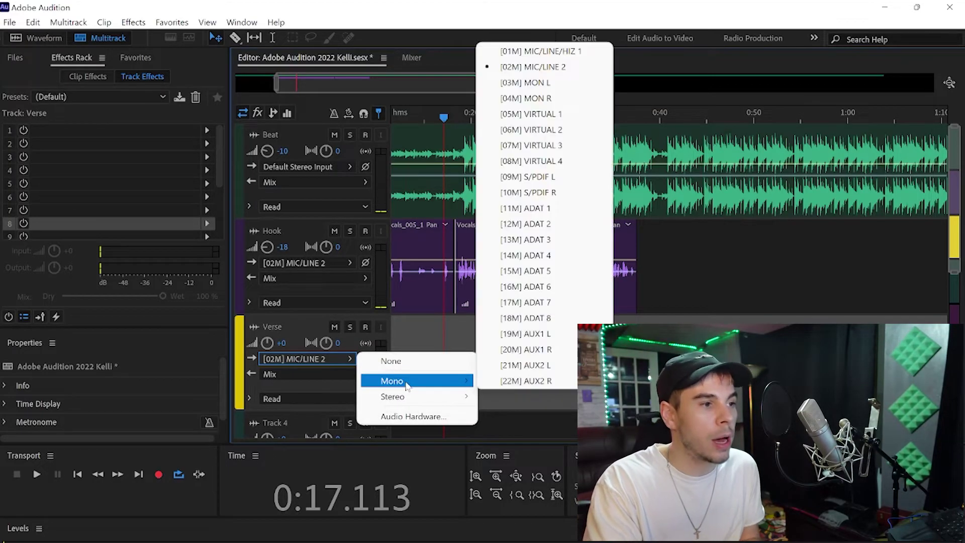
pyautogui.click(533, 70)
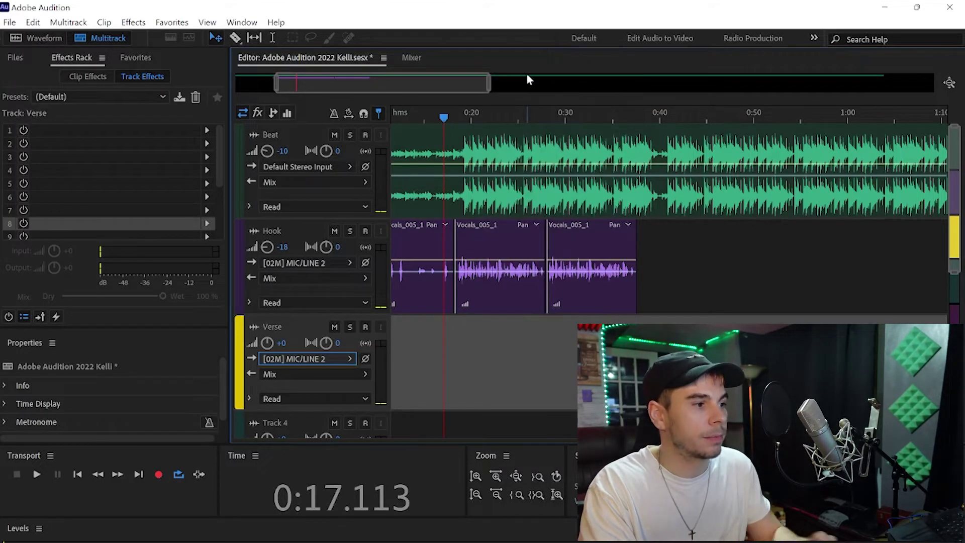
pyautogui.click(365, 327)
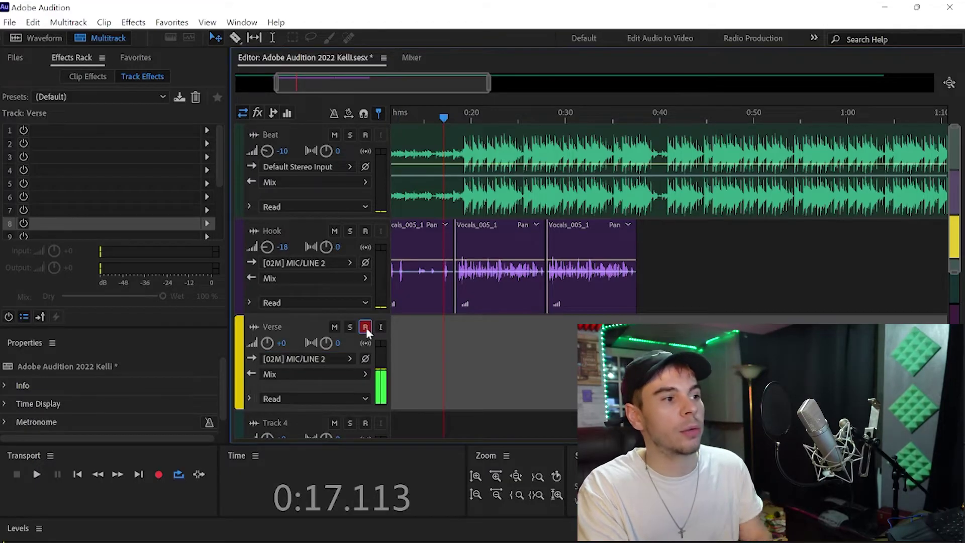
# - Apply the (Tory Lanez Stock) effects preset to the Verse track
pyautogui.scroll(1, 424, 351)
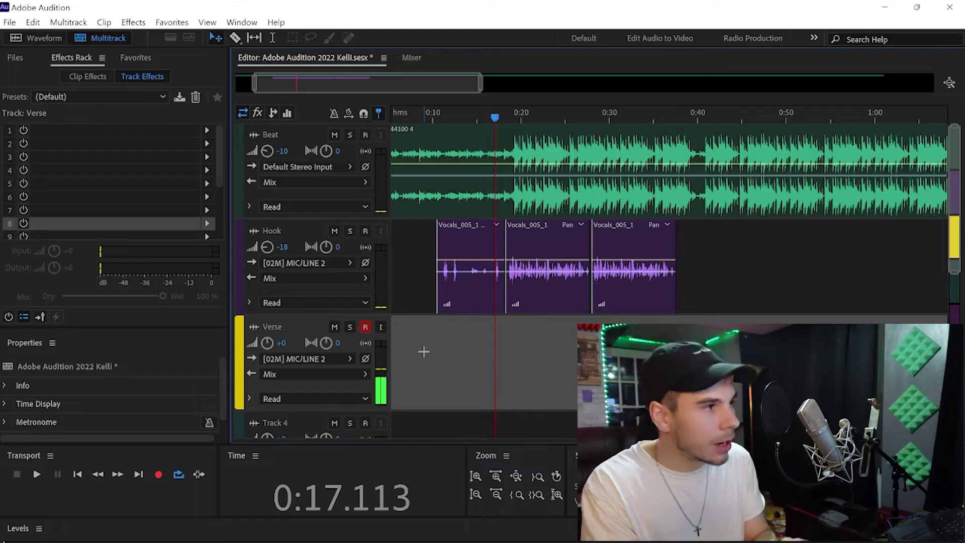
pyautogui.click(84, 97)
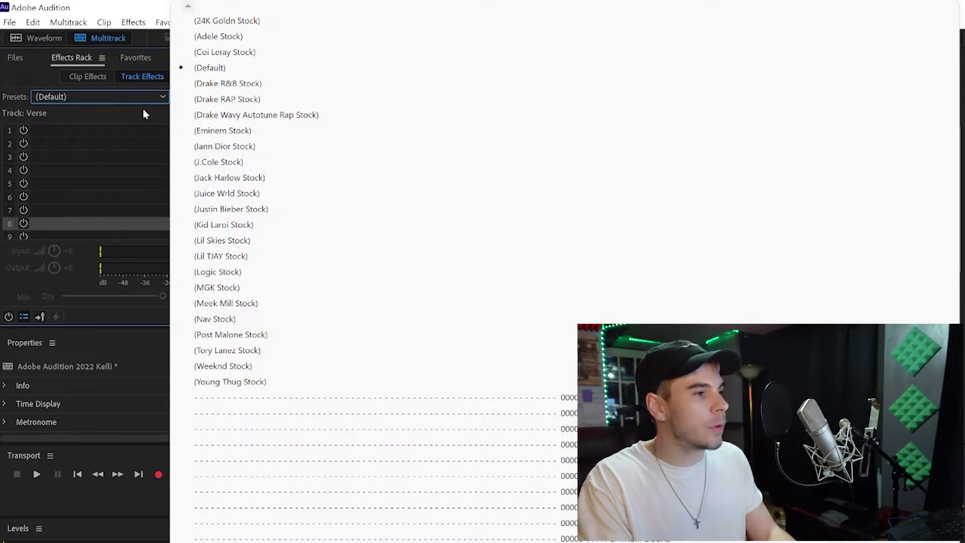
pyautogui.click(274, 355)
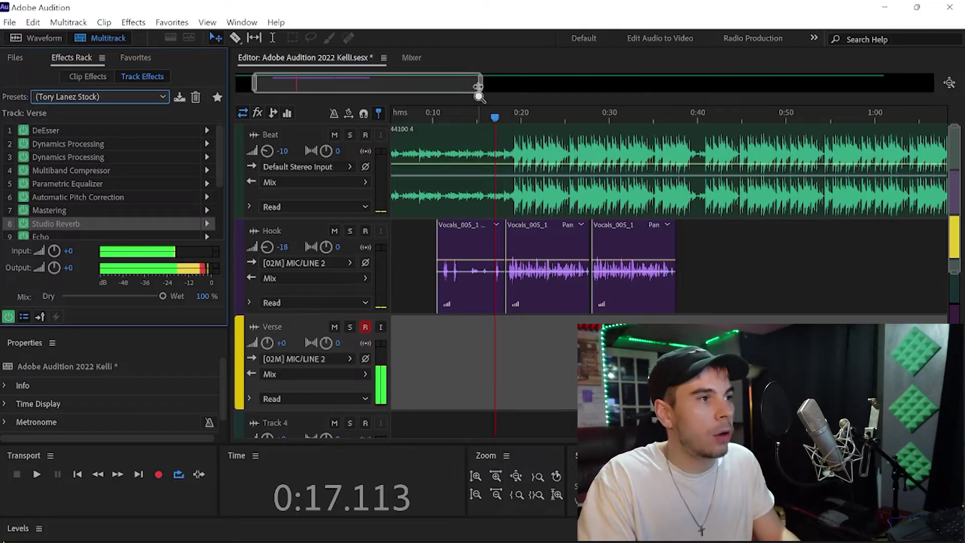
# - Split the beat clip at about 0:53.7 and move Track 4 directly below the Beat track
pyautogui.moveTo(483, 98); pyautogui.dragTo(542, 99)
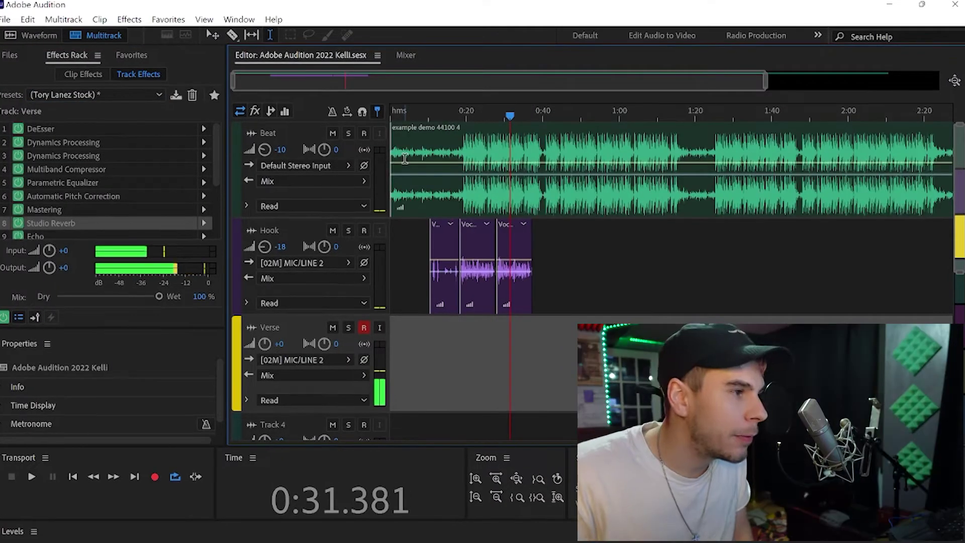
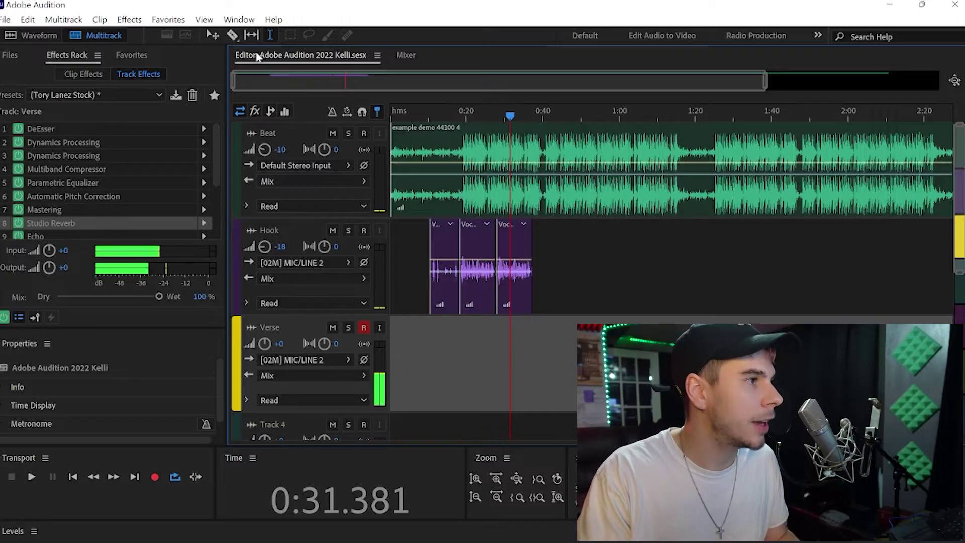
pyautogui.click(232, 37)
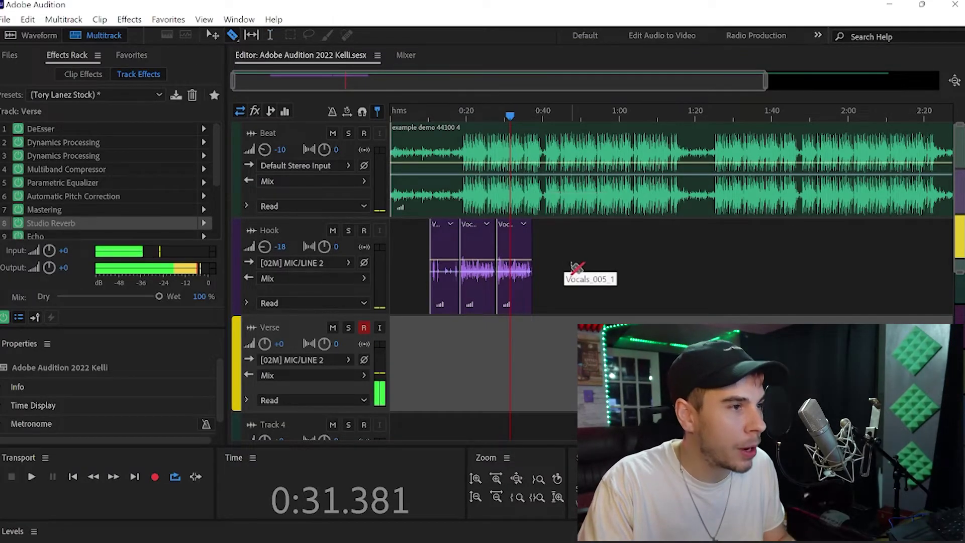
pyautogui.click(595, 211)
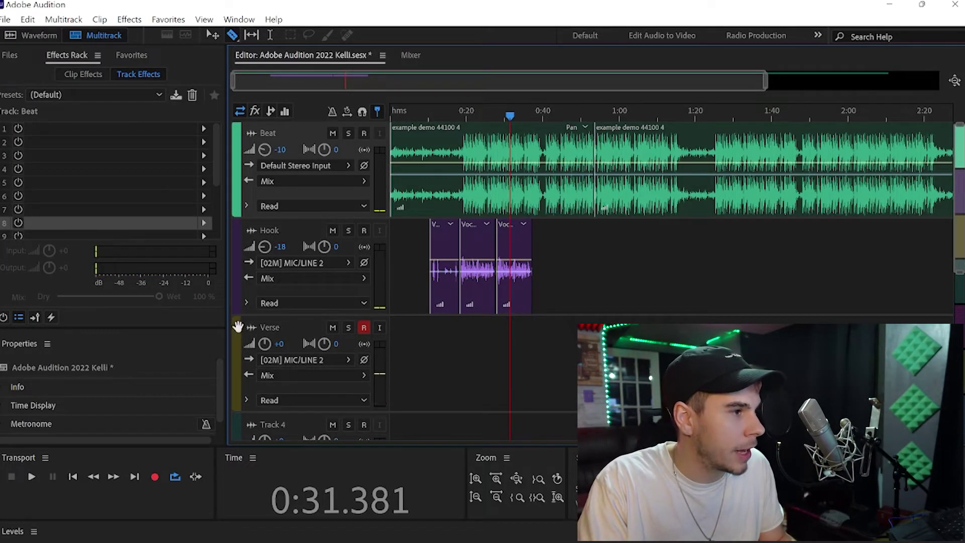
pyautogui.moveTo(242, 424); pyautogui.dragTo(281, 248)
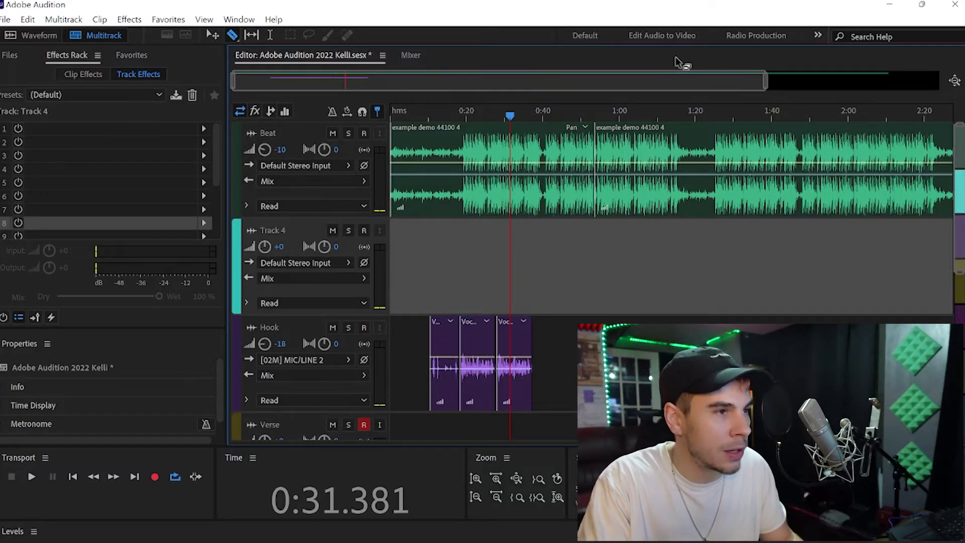
# - Split the beat again at about 1:13.4 and move the section after the cut onto Track 4, starting at about 0:54.7
pyautogui.moveTo(768, 81); pyautogui.dragTo(577, 80)
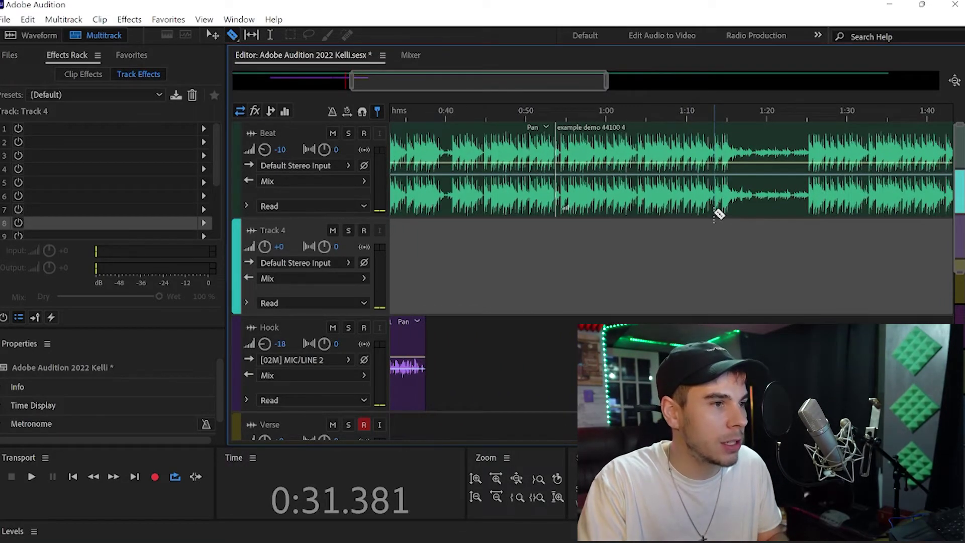
pyautogui.click(713, 211)
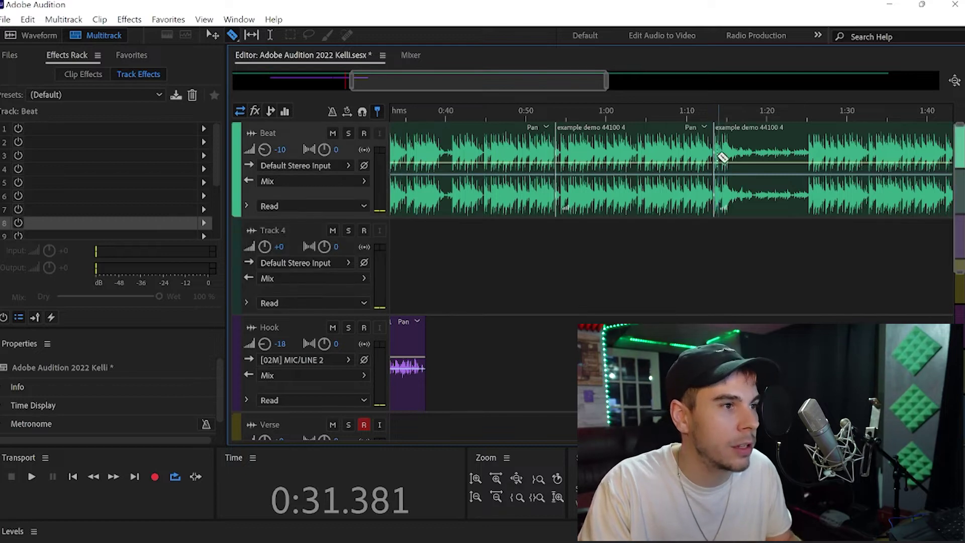
pyautogui.moveTo(747, 133); pyautogui.dragTo(593, 262)
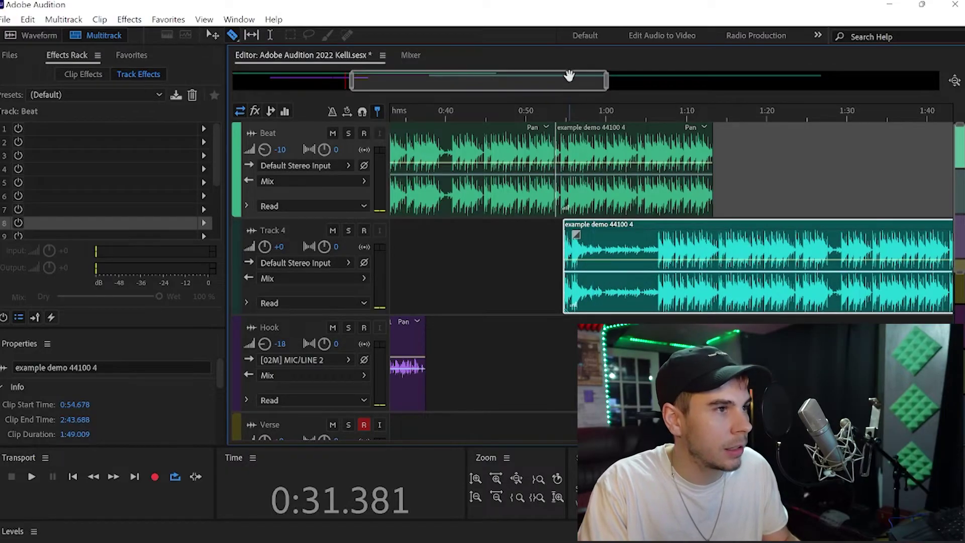
# - Shift the Track 4 clip to start at about 0:54.2, and extend its start back to about 0:49.6
pyautogui.moveTo(607, 81); pyautogui.dragTo(442, 99)
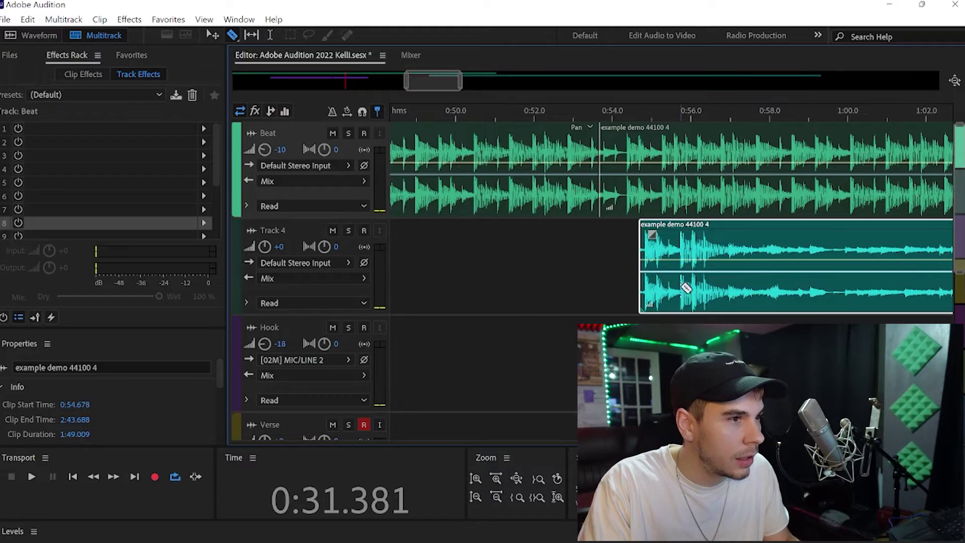
pyautogui.moveTo(702, 235); pyautogui.dragTo(685, 237)
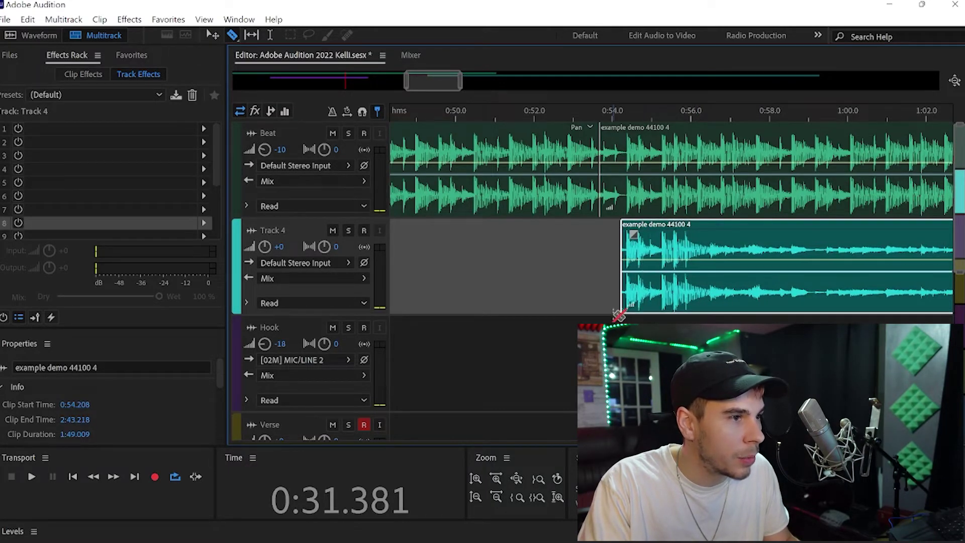
pyautogui.moveTo(622, 303); pyautogui.dragTo(438, 292)
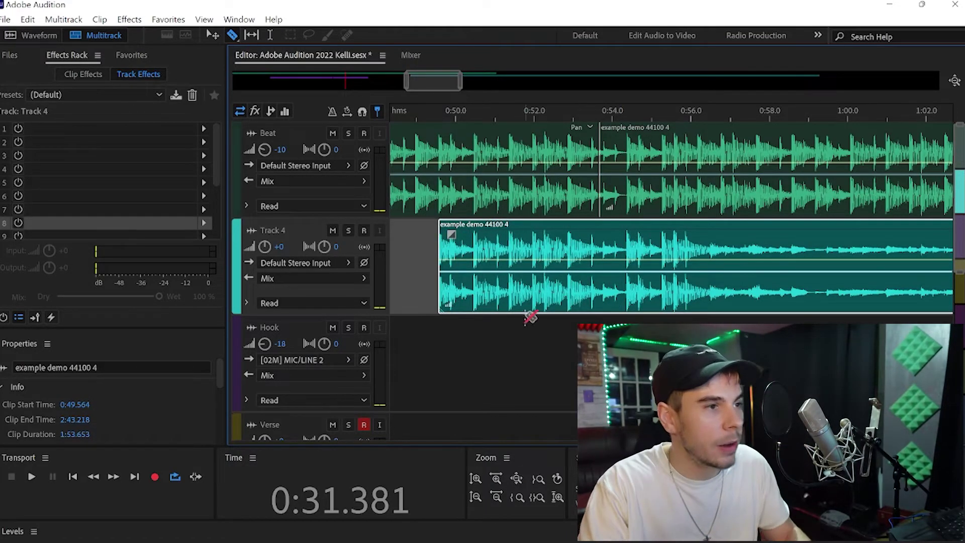
# - Fine-align the Track 4 clip's transient with the Beat track's near 0:54.363, playing both tracks from there to check the match
pyautogui.moveTo(405, 88); pyautogui.dragTo(427, 91)
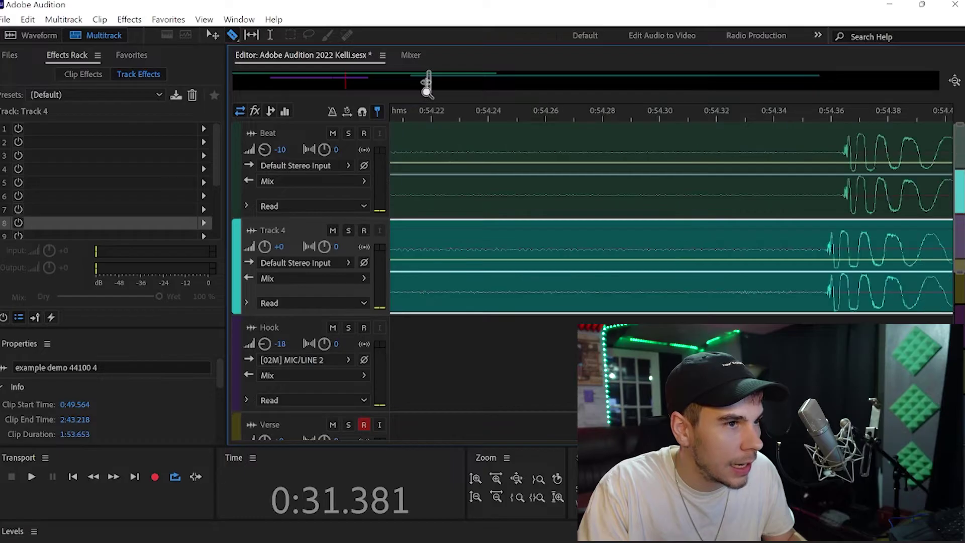
pyautogui.moveTo(831, 232); pyautogui.dragTo(840, 226)
pyautogui.click(843, 118)
pyautogui.press('space')
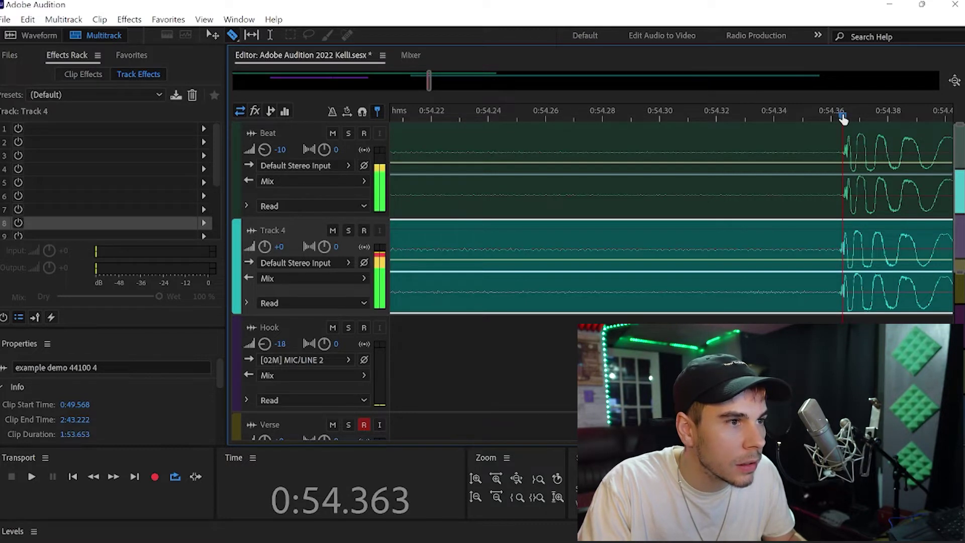
pyautogui.moveTo(850, 234); pyautogui.dragTo(855, 234)
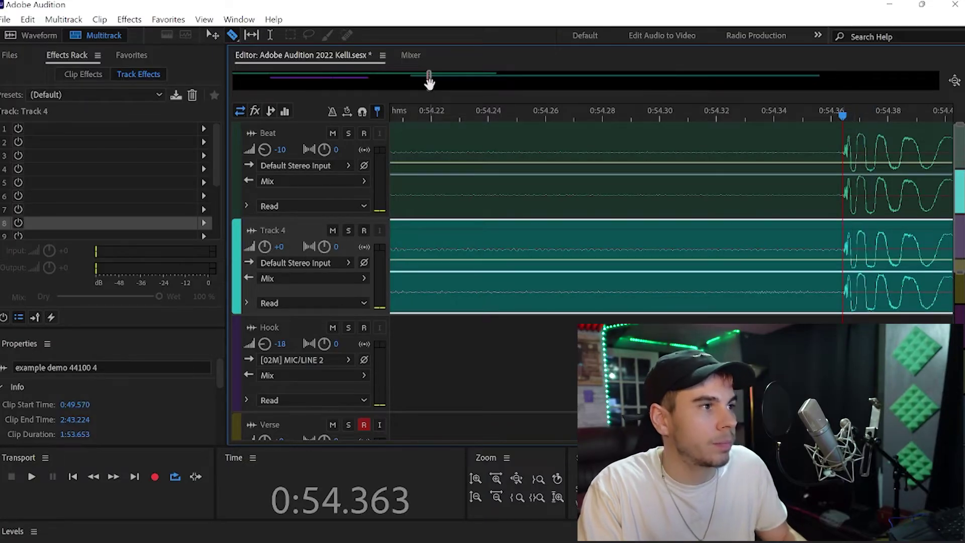
# - With snapping enabled, trim the start of the Track 4 clip to about 0:53.6, near the first cut in the beat
pyautogui.moveTo(433, 93); pyautogui.dragTo(520, 95)
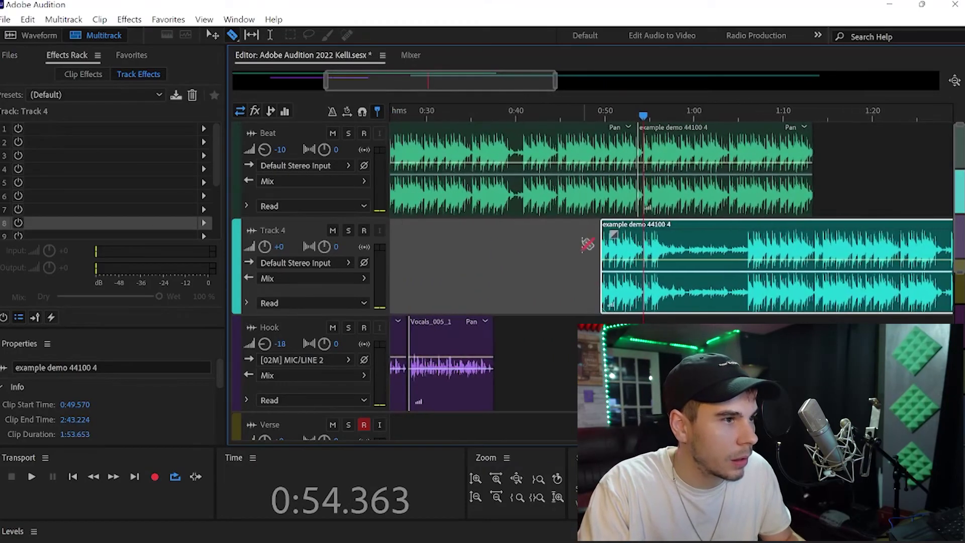
pyautogui.moveTo(601, 251); pyautogui.dragTo(638, 250)
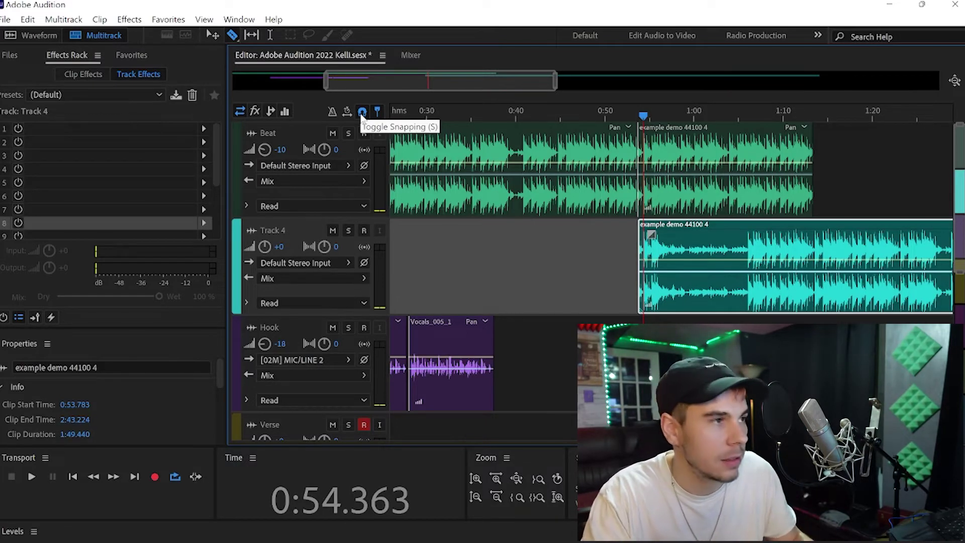
pyautogui.moveTo(556, 81); pyautogui.dragTo(507, 81)
pyautogui.moveTo(426, 90)
pyautogui.mouseDown()
pyautogui.moveTo(510, 91)
pyautogui.moveTo(440, 80)
pyautogui.mouseUp()
pyautogui.moveTo(745, 250); pyautogui.dragTo(731, 250)
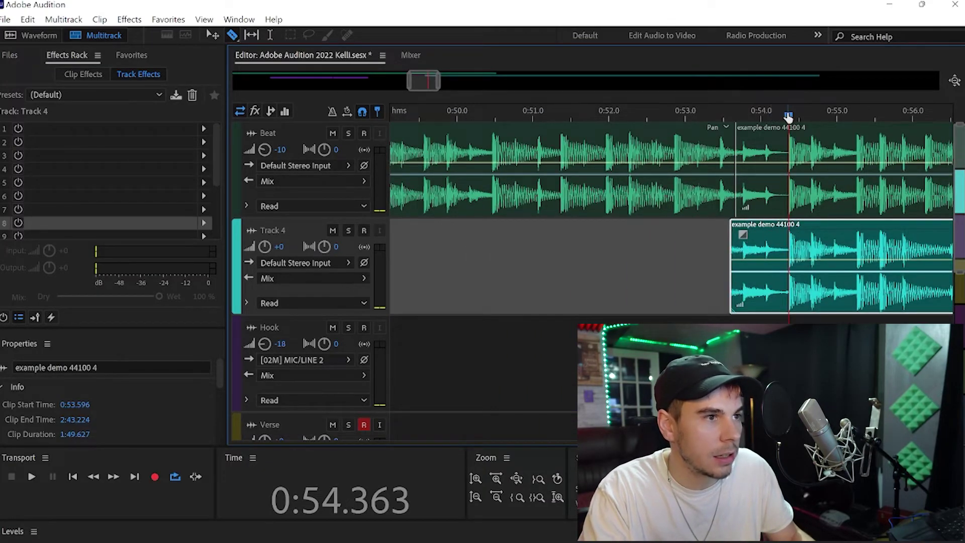
# - Delete the Beat track section between the two cuts and trim the Track 4 clip's start to 0:53.664
pyautogui.click(766, 132)
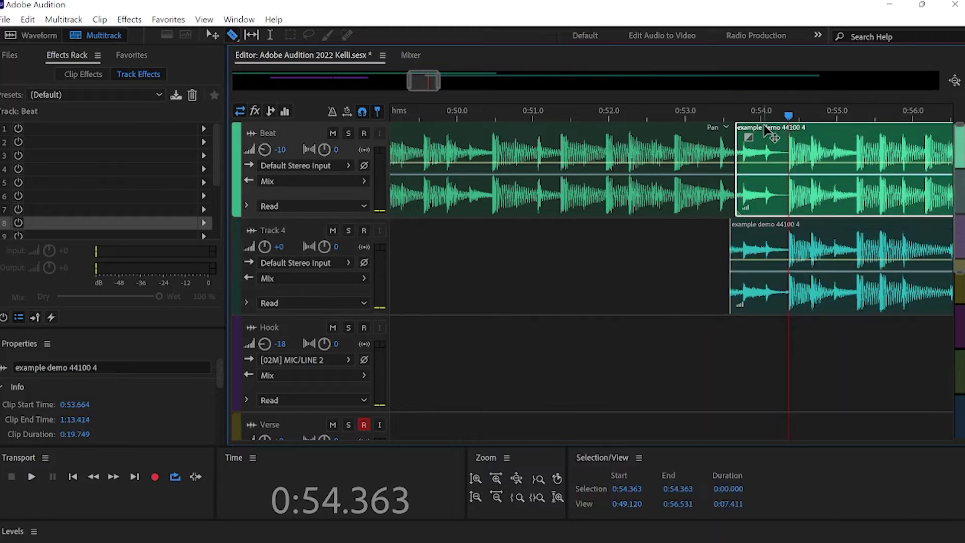
pyautogui.press('Delete')
pyautogui.moveTo(730, 250); pyautogui.dragTo(735, 249)
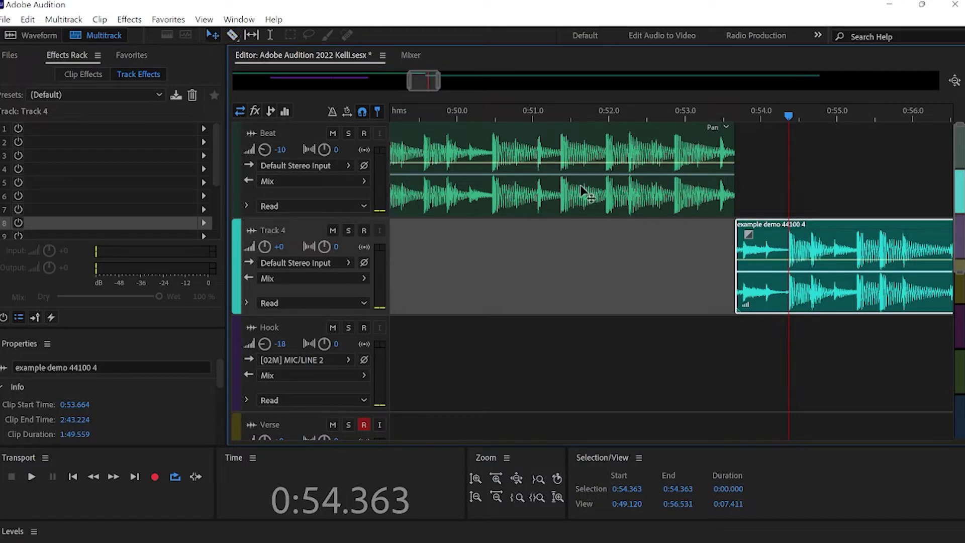
# - Move the Track 4 clip onto the Beat track right after the first section, and place the playhead ahead of the join
pyautogui.moveTo(754, 247); pyautogui.dragTo(788, 213)
pyautogui.scroll(-5, 704, 113)
pyautogui.click(700, 113)
pyautogui.click(632, 115)
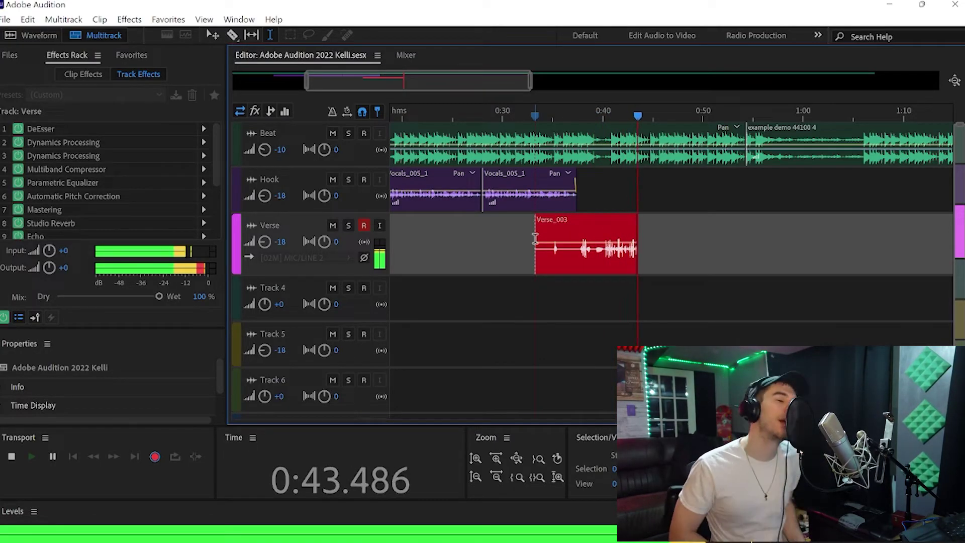
# - Disarm the Verse track, set Track 4's input to mono [02M] MIC/LINE 2 and arm Track 4 for recording
pyautogui.click(621, 299)
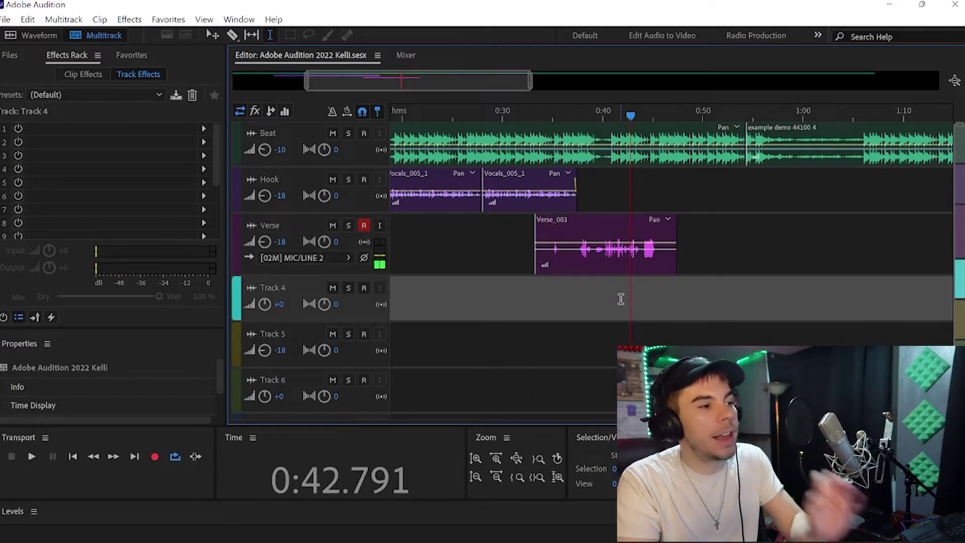
pyautogui.click(426, 239)
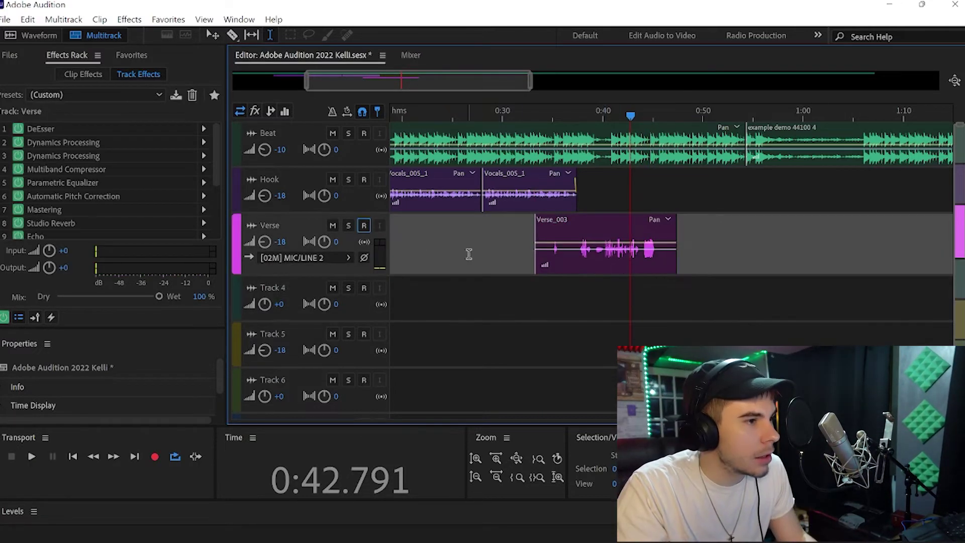
pyautogui.moveTo(365, 322); pyautogui.dragTo(359, 356)
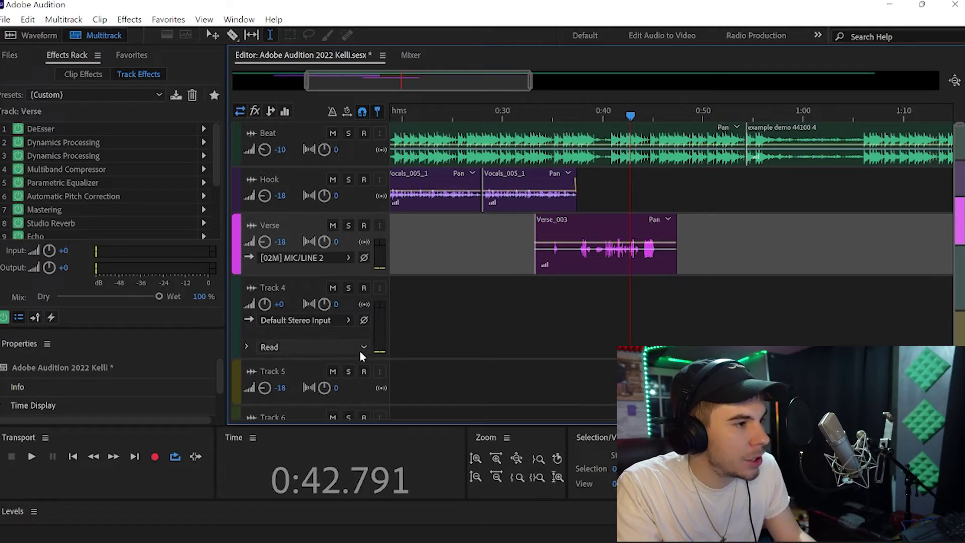
pyautogui.click(339, 318)
pyautogui.moveTo(402, 342)
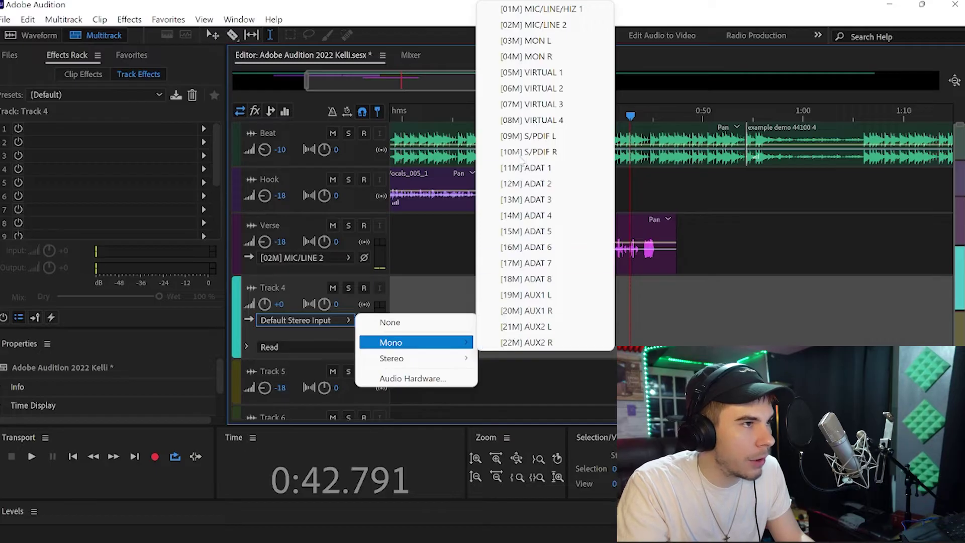
pyautogui.click(525, 25)
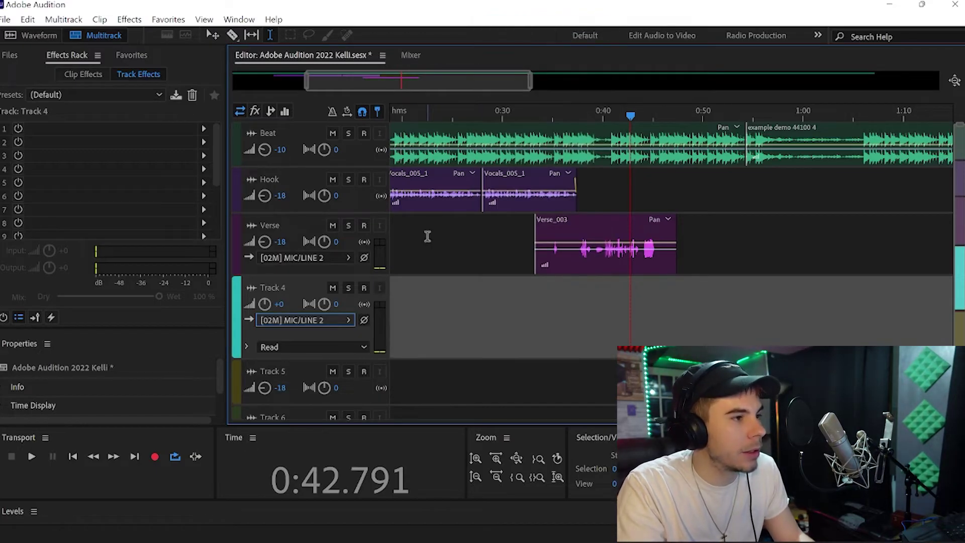
pyautogui.click(364, 289)
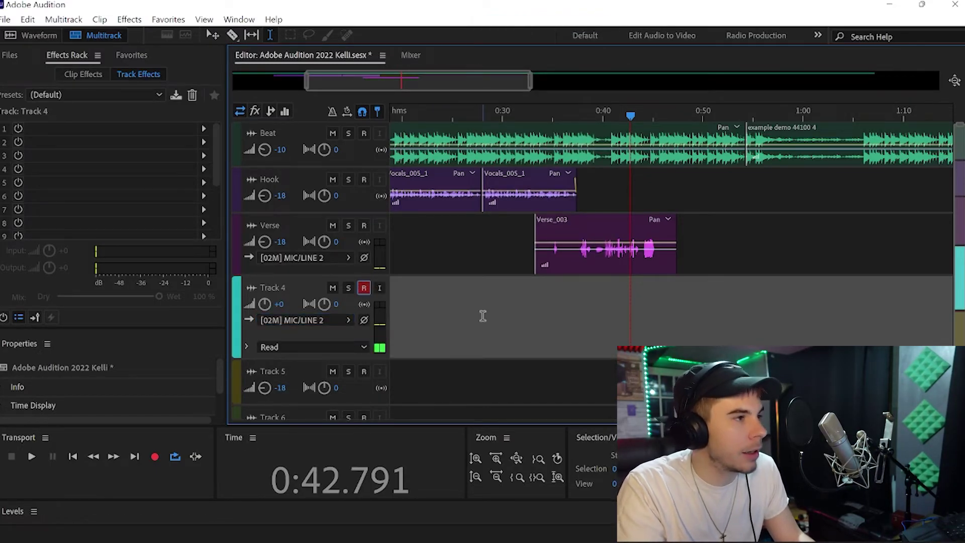
# - Apply the (Tory Lanez Stock) effects preset to Track 4 and rename the track to Verse
pyautogui.click(146, 94)
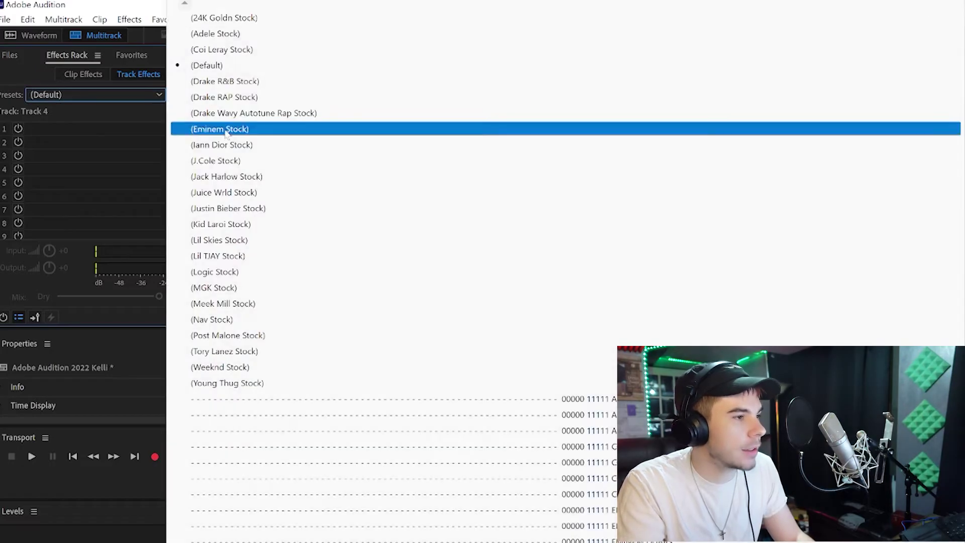
pyautogui.click(257, 354)
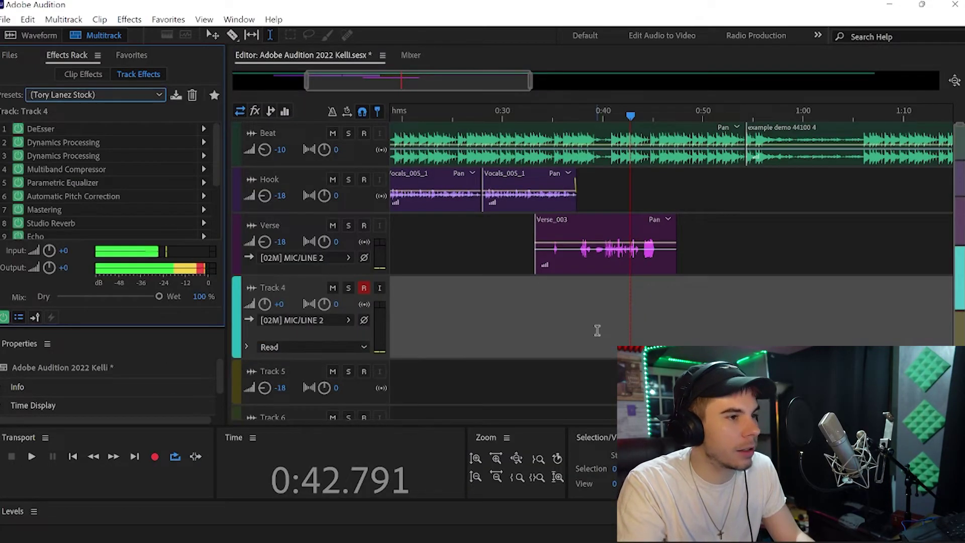
pyautogui.doubleClick(267, 289)
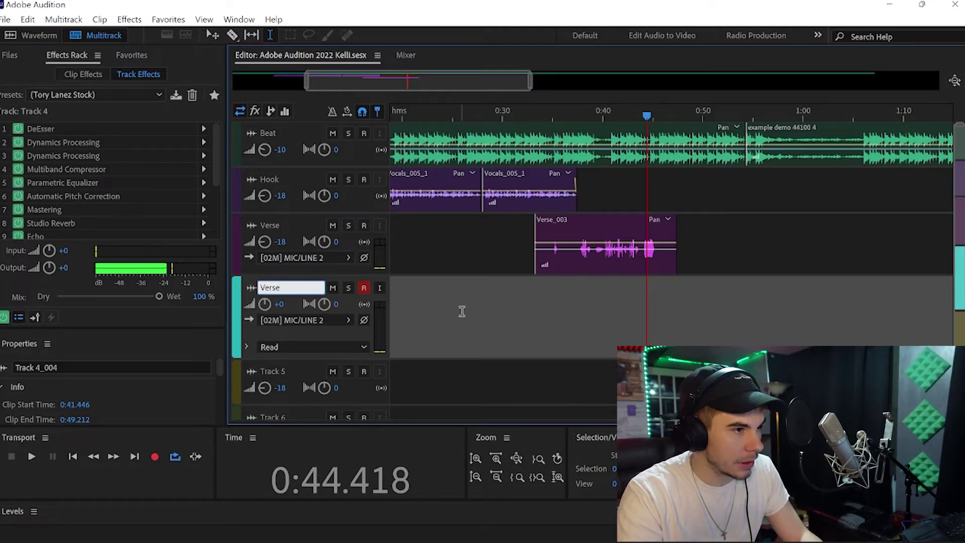
pyautogui.click(502, 314)
# - Set the second Verse track's volume to -18 and start recording a take on it from about 0:40
pyautogui.click(279, 304)
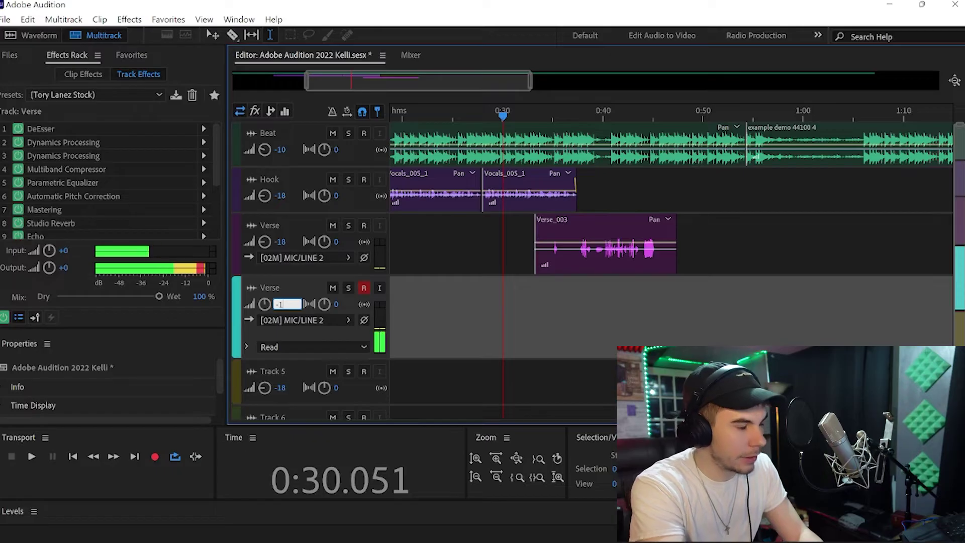
pyautogui.click(635, 314)
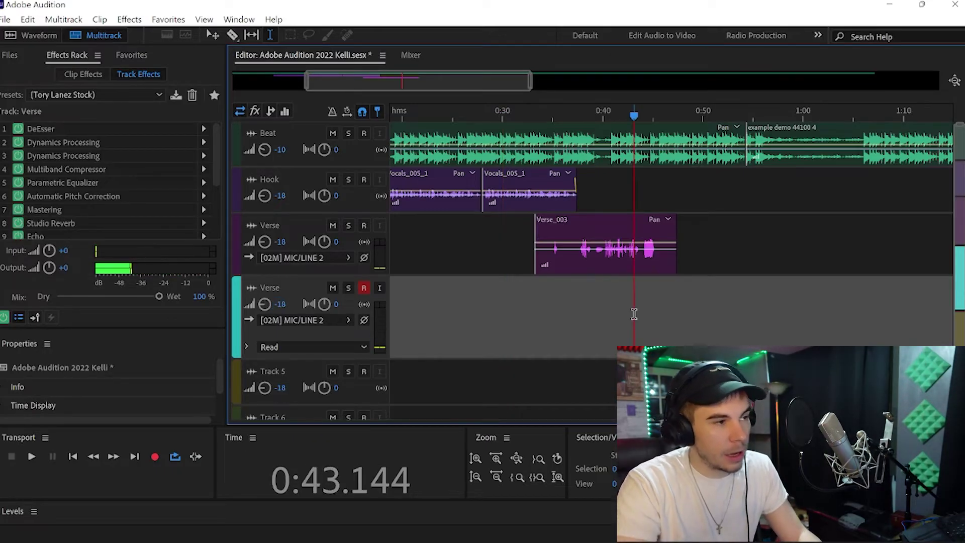
pyautogui.hotkey('shift', 'space')
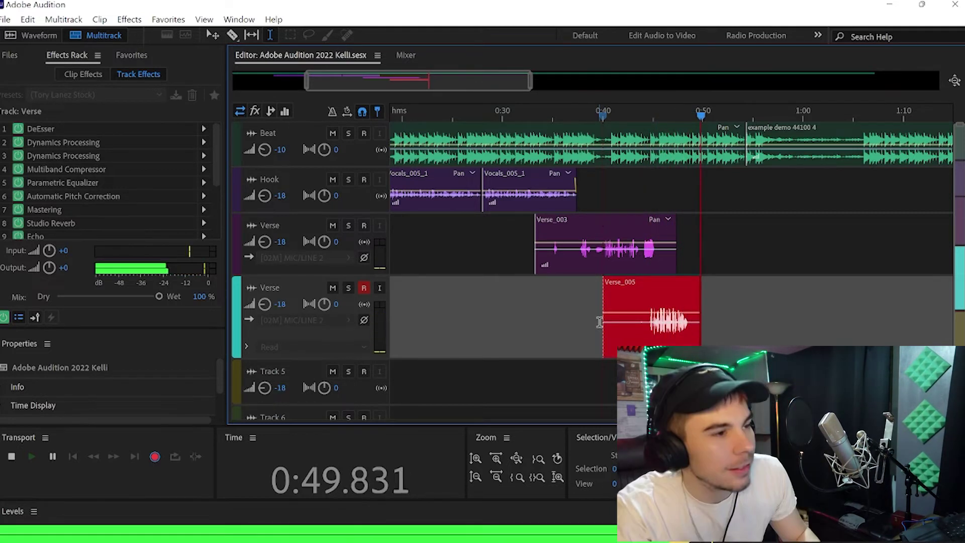
# - End the take on the second Verse track, disarm that track and arm the first Verse track for recording
pyautogui.press('space')
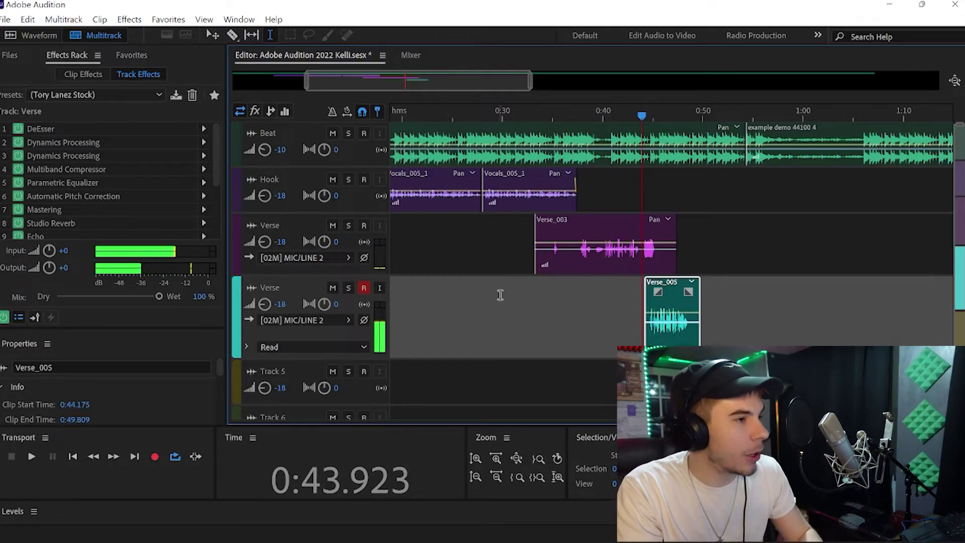
pyautogui.click(363, 288)
pyautogui.click(364, 225)
# - Trim the end of the Verse_003 clip and start recording a take on the first Verse track from about 0:45.4
pyautogui.moveTo(673, 259); pyautogui.dragTo(658, 259)
pyautogui.click(659, 228)
pyautogui.press('=')
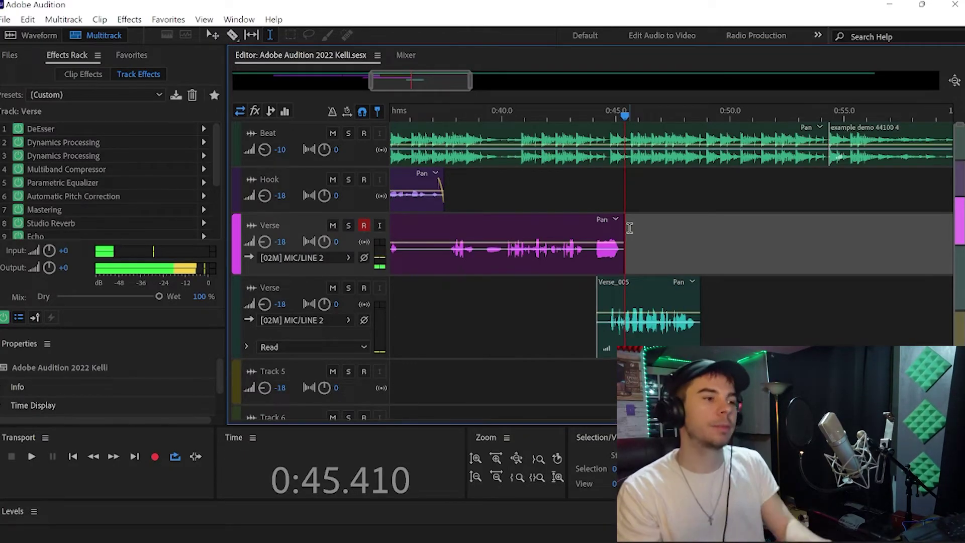
pyautogui.hotkey('shift', 'space')
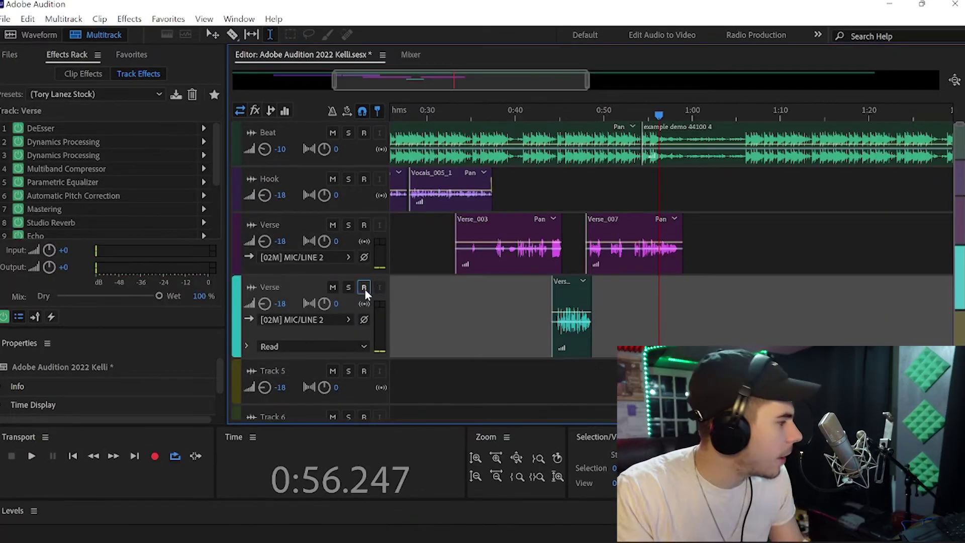
# - Arm the second Verse track, record a take from about 0:54.5 and trim the new clip's start to about 0:56
pyautogui.click(364, 287)
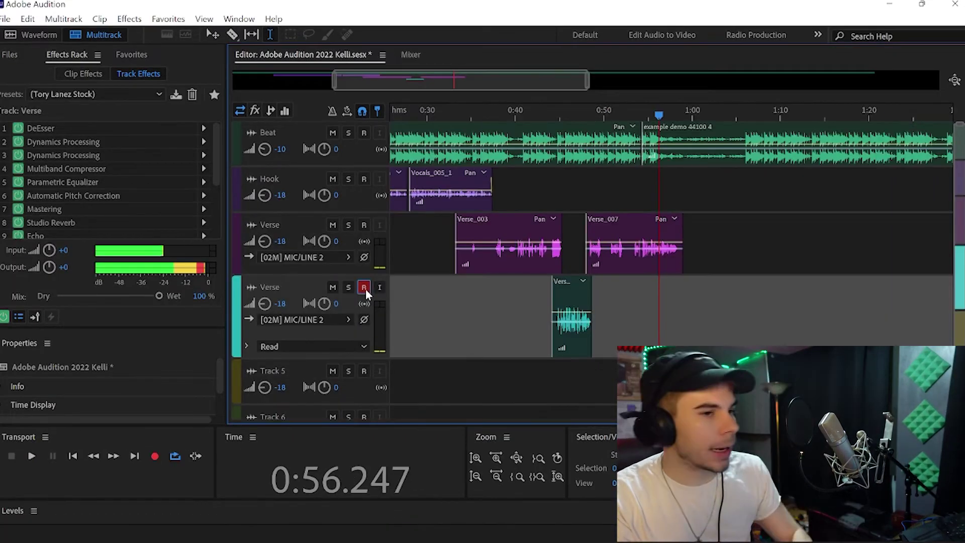
pyautogui.click(653, 297)
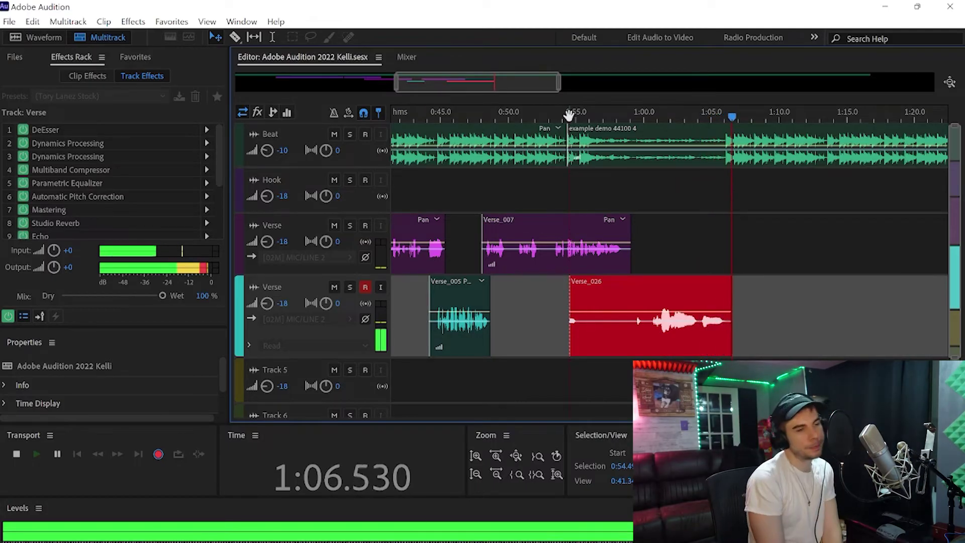
pyautogui.press('space')
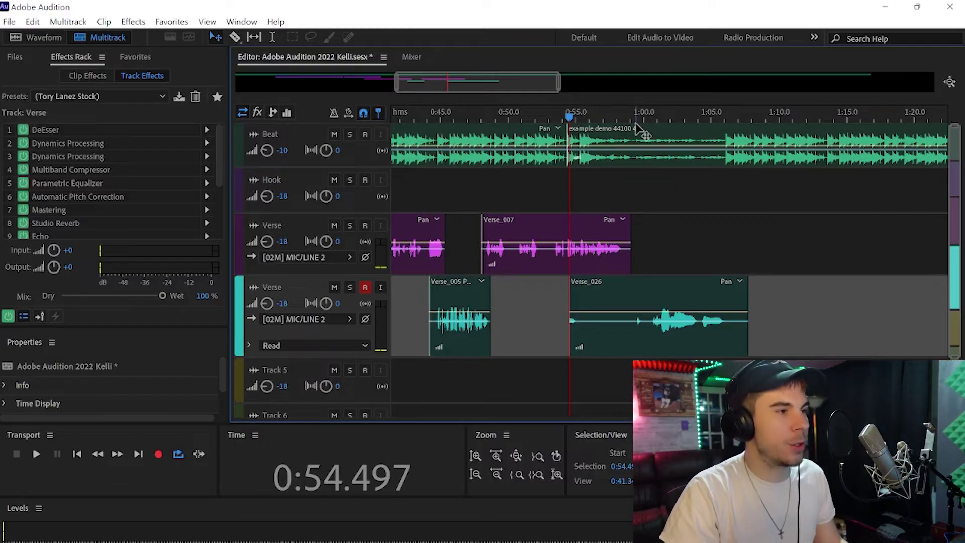
pyautogui.click(622, 314)
pyautogui.moveTo(580, 326); pyautogui.dragTo(595, 326)
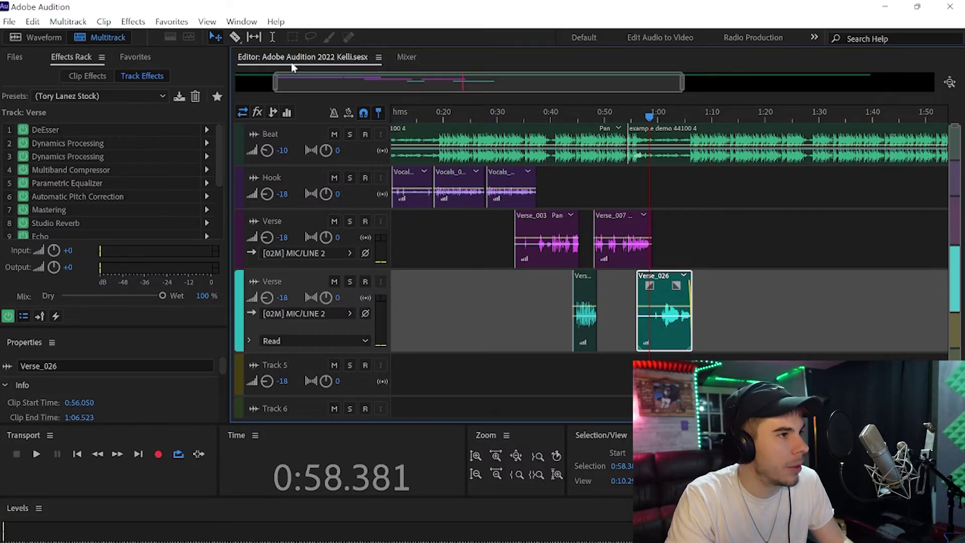
# - Select the second and third Hook clips with a time selection and group them
pyautogui.click(272, 37)
pyautogui.click(574, 196)
pyautogui.scroll(2, 628, 188)
pyautogui.click(617, 187)
pyautogui.moveTo(617, 186); pyautogui.dragTo(489, 190)
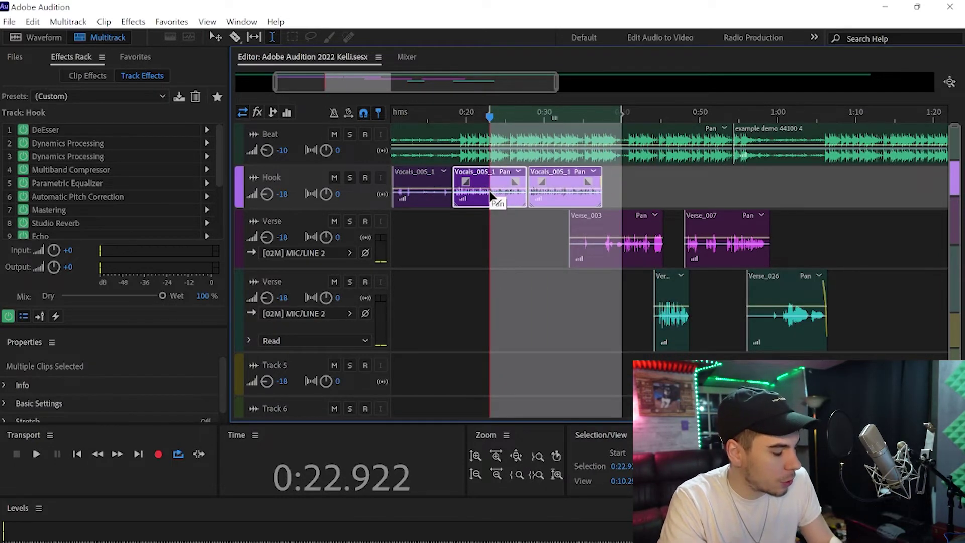
pyautogui.hotkey('ctrl', 'g')
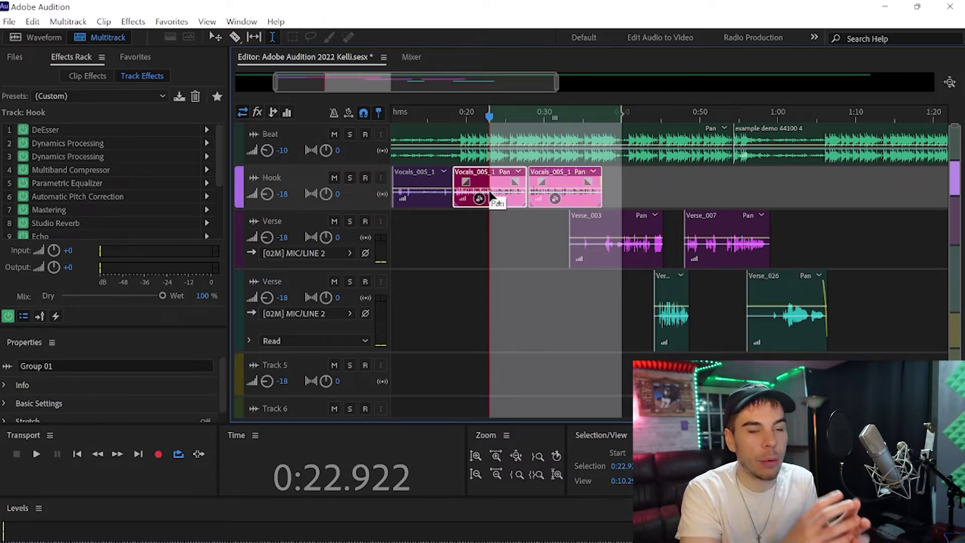
# - Copy the grouped Hook clips and paste them on the Hook track at 1:06.523, where the Verse_026 clip ends
pyautogui.click(643, 189)
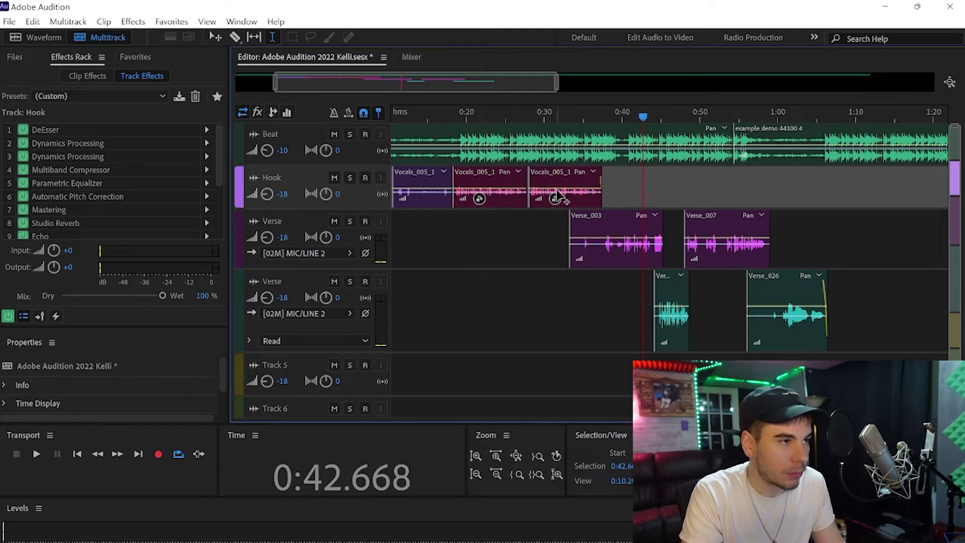
pyautogui.rightClick(496, 199)
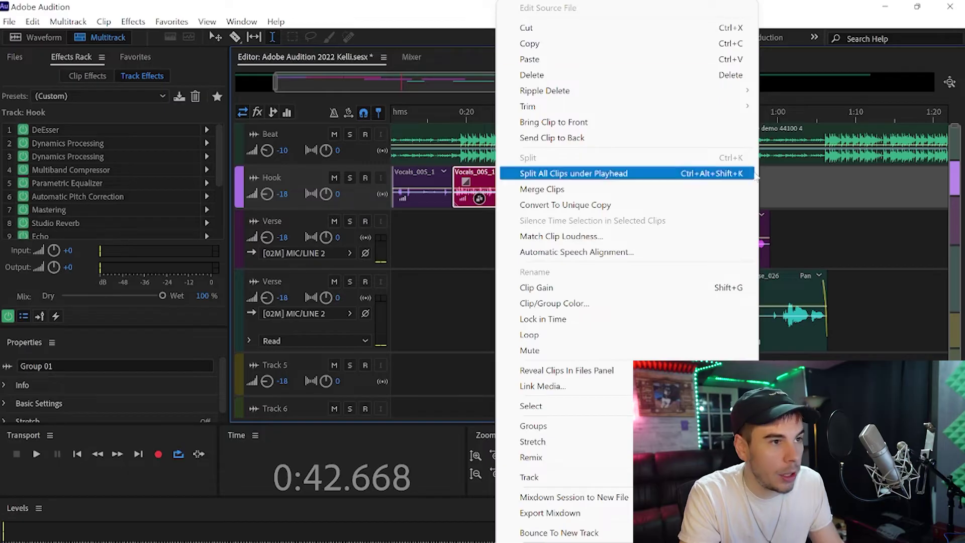
pyautogui.click(779, 182)
pyautogui.click(509, 198)
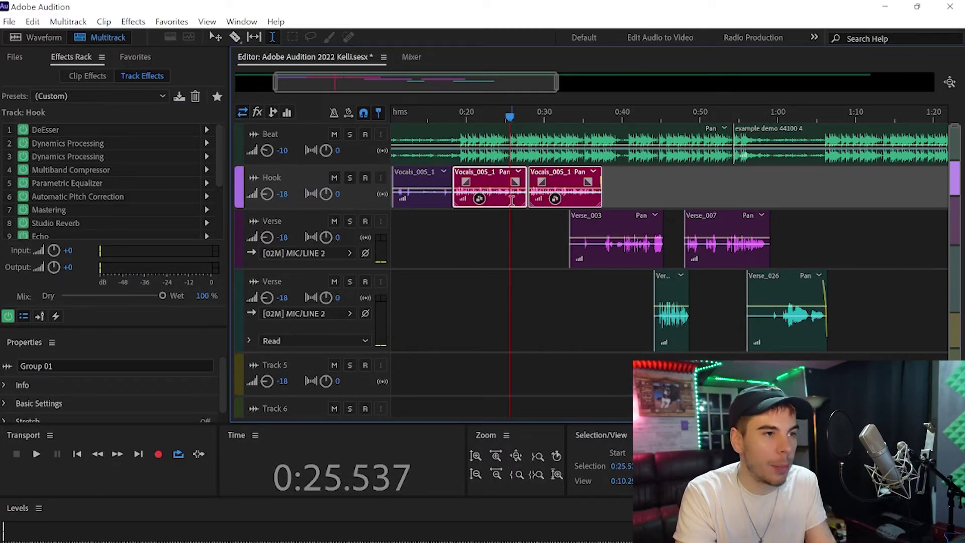
pyautogui.click(827, 187)
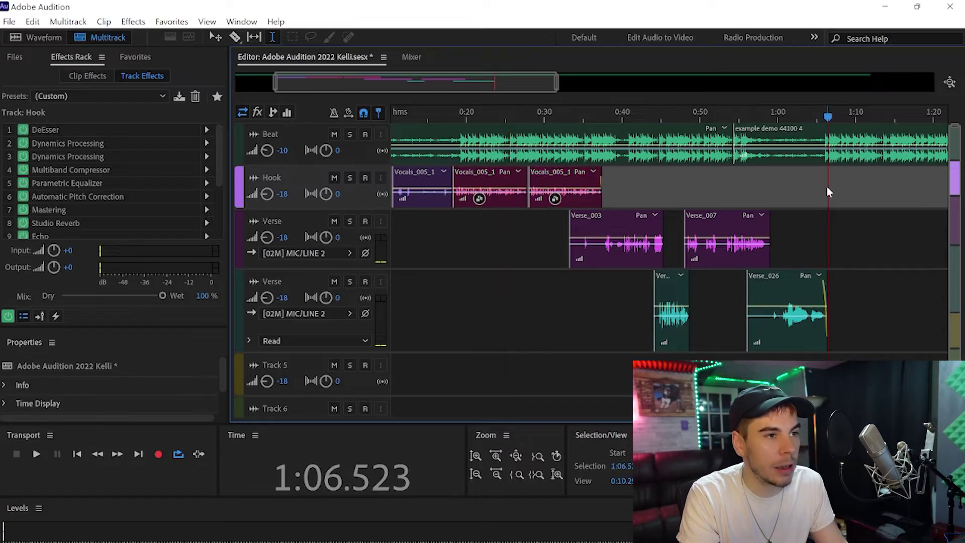
pyautogui.rightClick(829, 192)
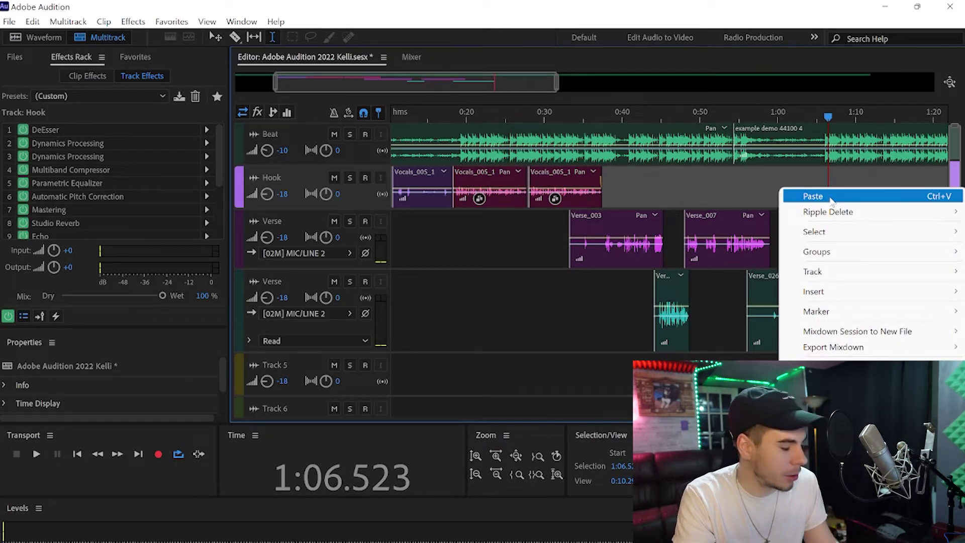
pyautogui.click(831, 197)
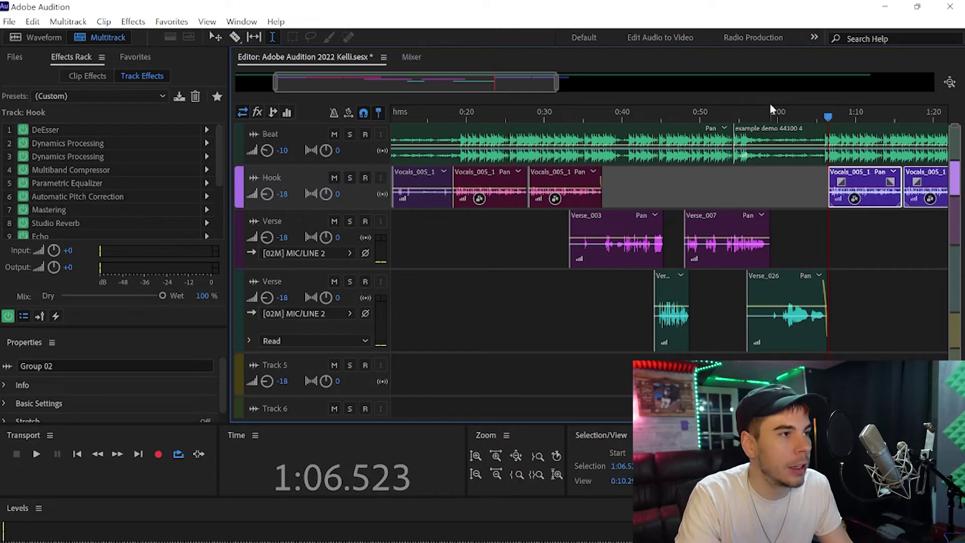
# - Check how the pasted Hook clips line up with the beat and the preceding verse, and review the whole arrangement
pyautogui.moveTo(556, 86); pyautogui.dragTo(507, 80)
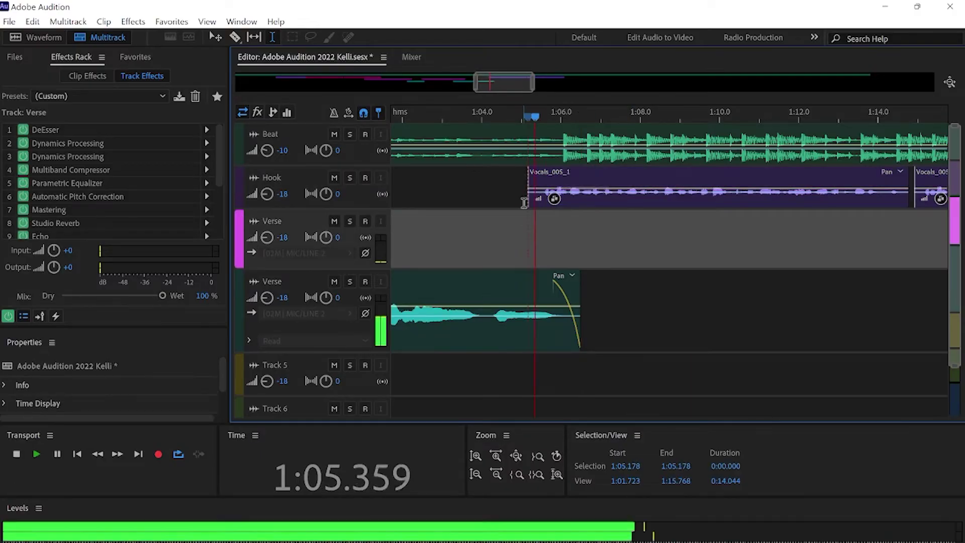
pyautogui.moveTo(523, 80); pyautogui.dragTo(502, 90)
pyautogui.scroll(-3, 602, 204)
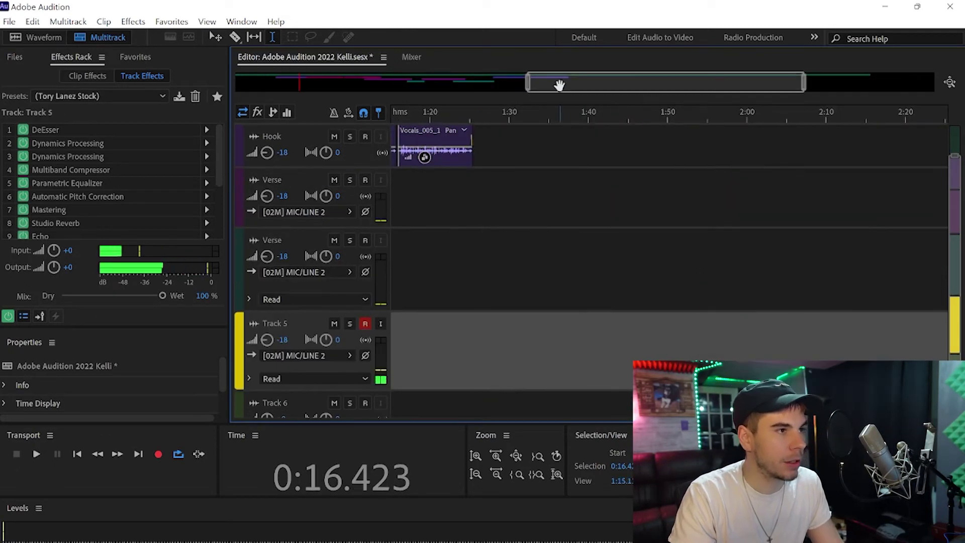
pyautogui.moveTo(528, 86); pyautogui.dragTo(237, 86)
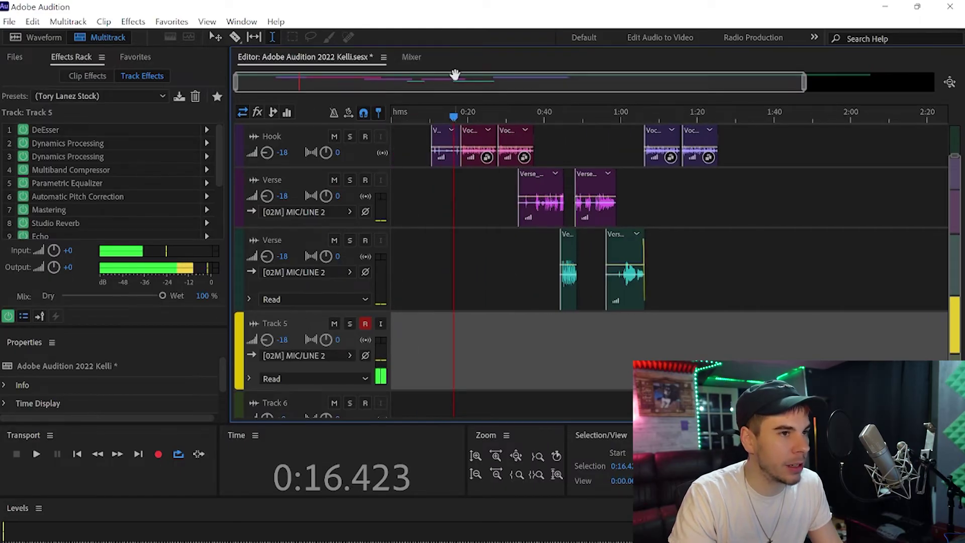
pyautogui.scroll(2, 935, 210)
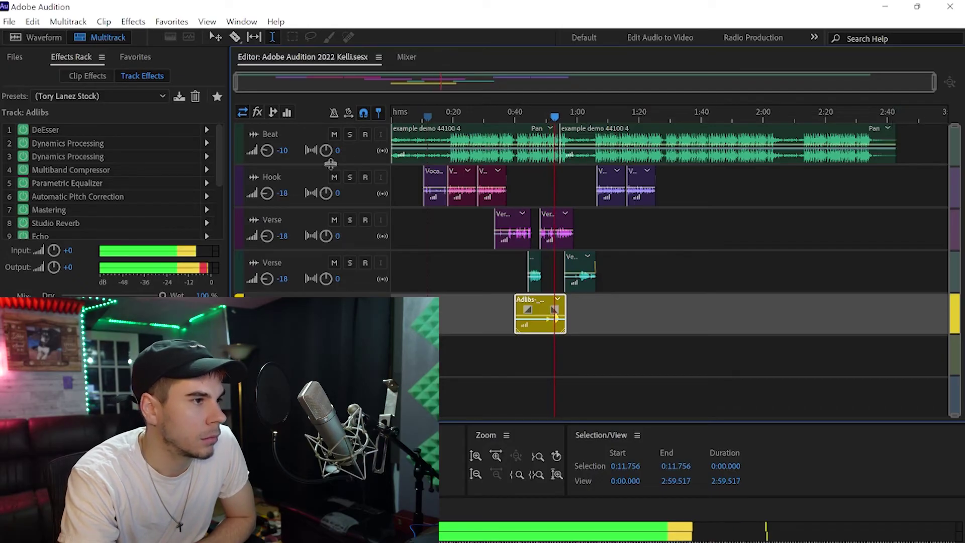
# - Select the Hook track during playback
pyautogui.click(295, 173)
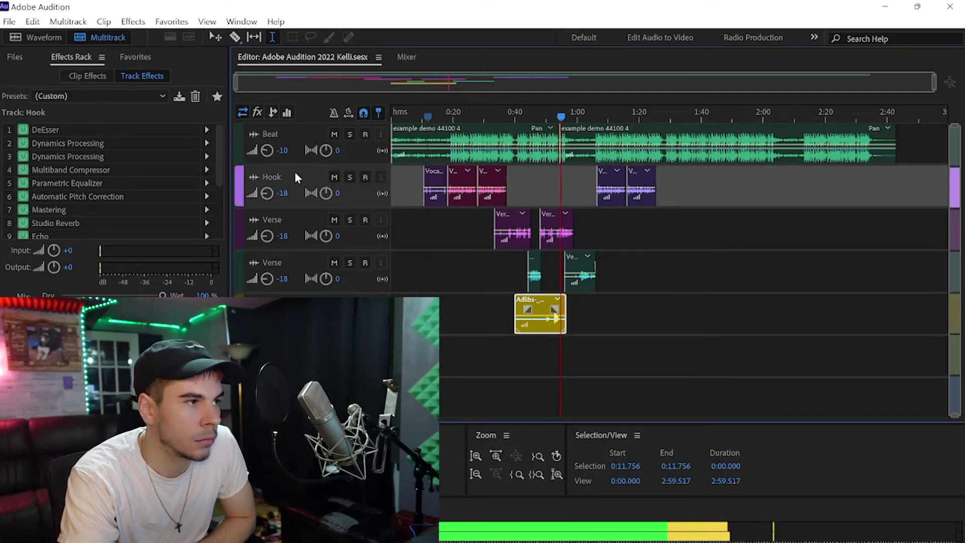